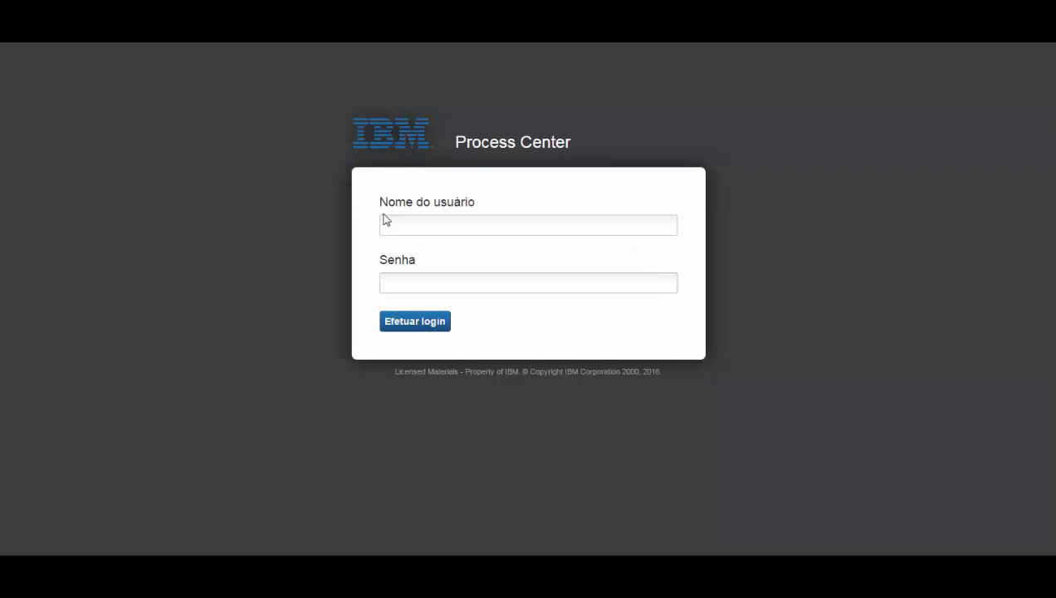
Sign in to IBM Process Center with the user name and password.
left_click(467, 219)
type("richard")
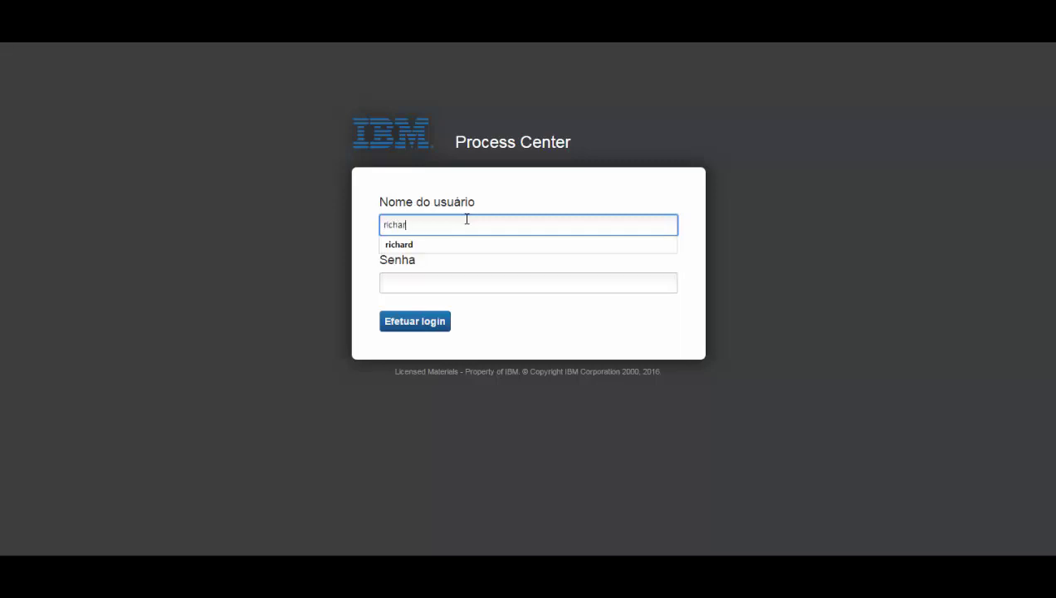
key("Tab")
type("******")
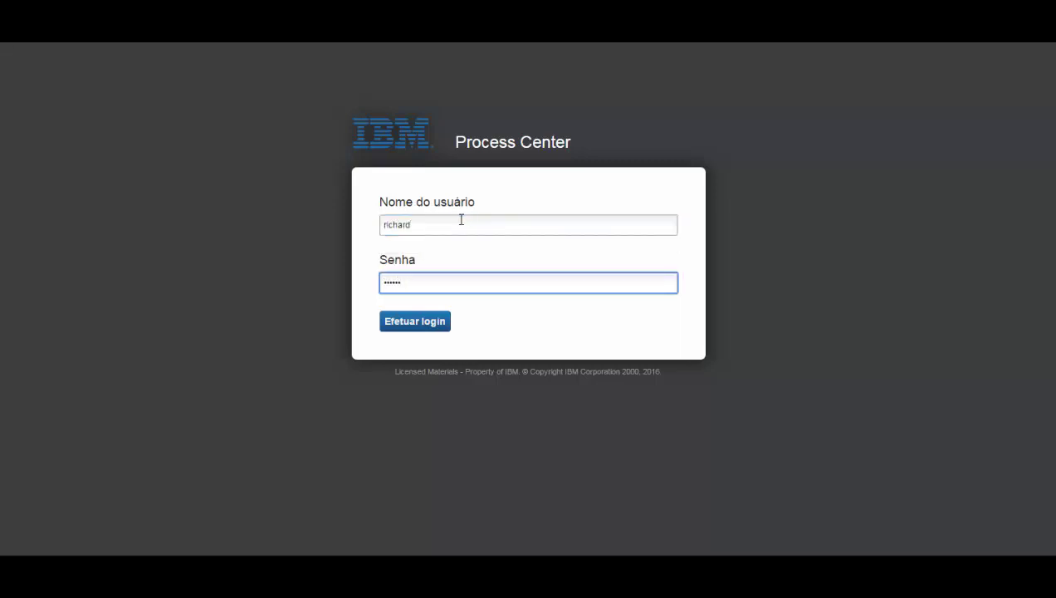
left_click(415, 321)
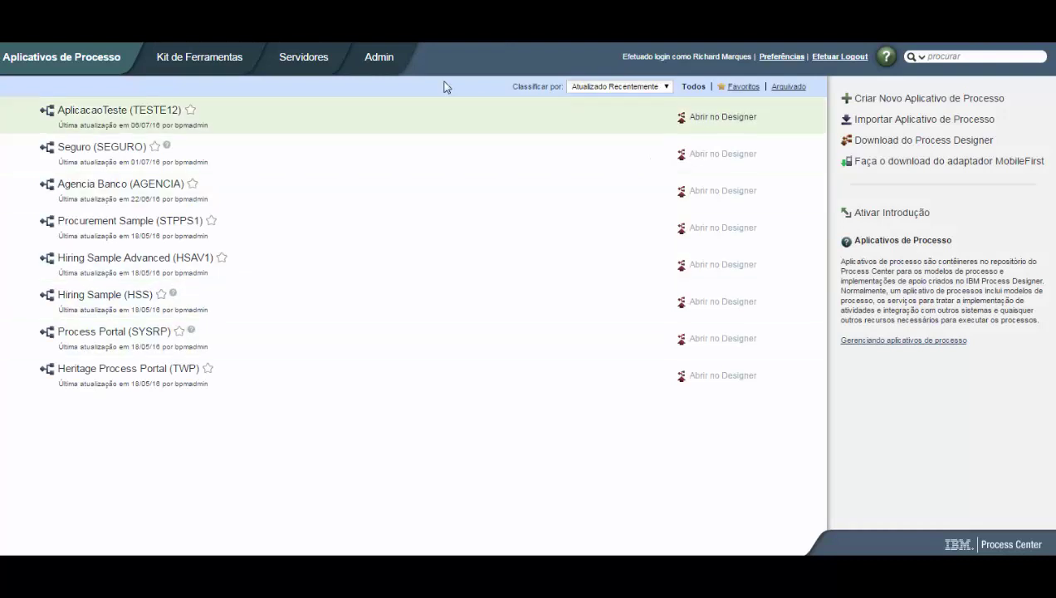
Glance at the toolkit list, then begin a new process application from Aplicativos de Processo.
left_click(223, 69)
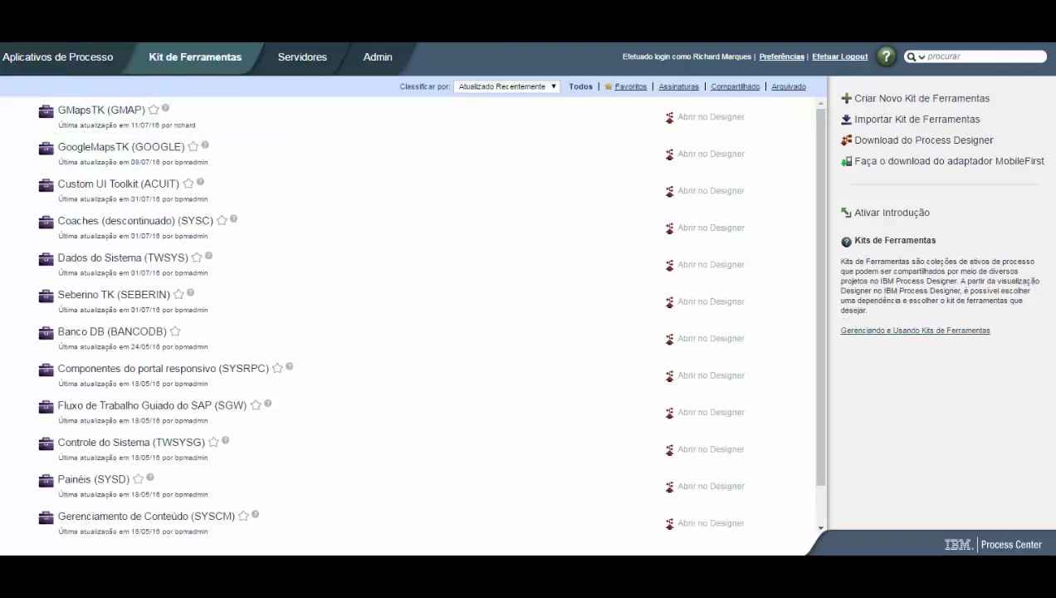
left_click(46, 66)
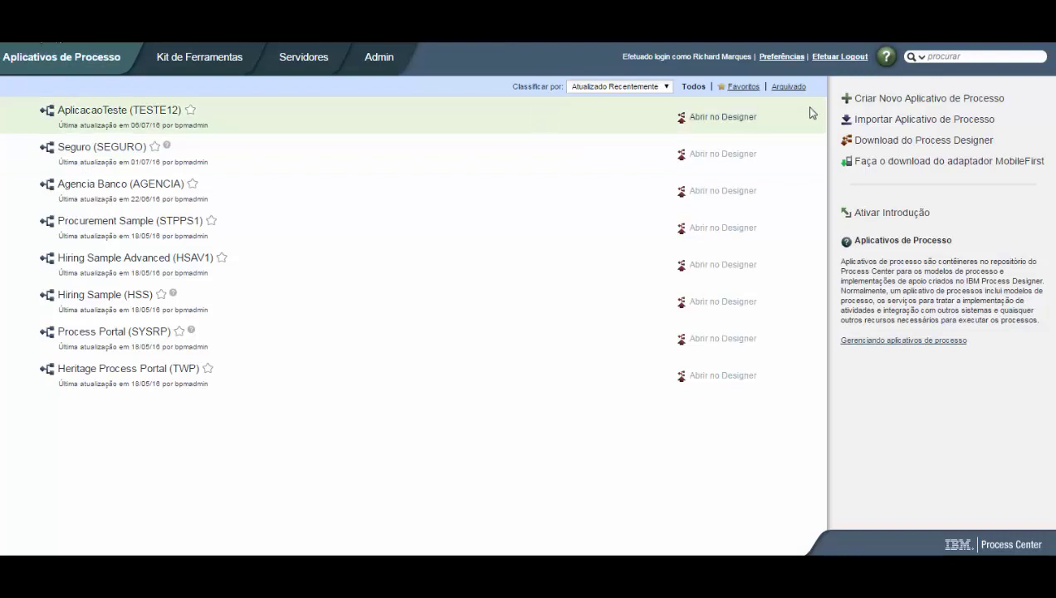
left_click(889, 100)
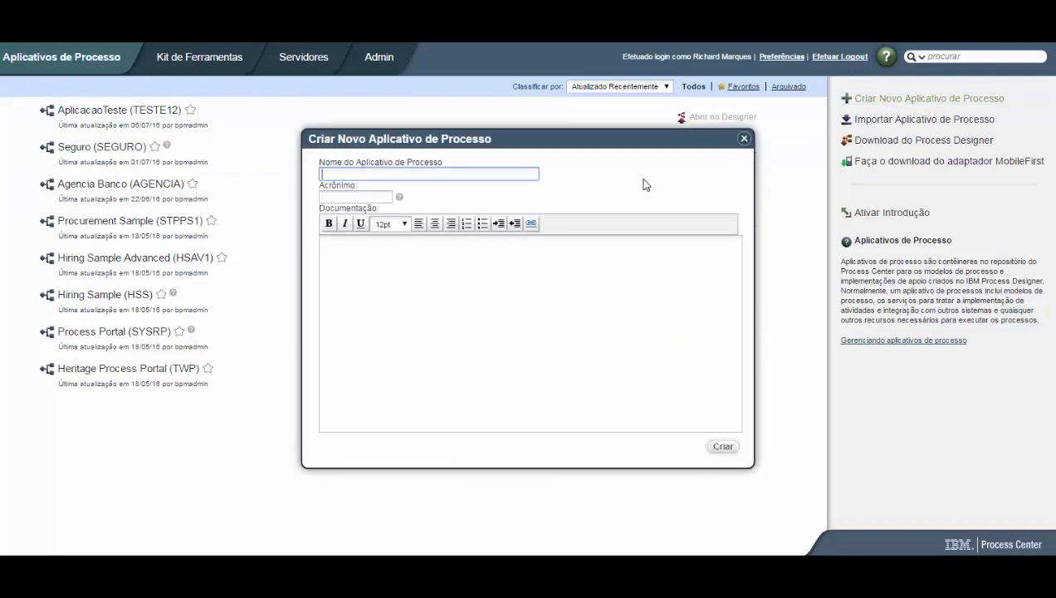
Create 'Exemplo Grid' (GRID1, 'Exemplo do uso de Grids no BPM 8.5.7') and open it in the designer.
type("Tes")
key("BackSpace")
key("BackSpace")
key("BackSpace")
type("Exemplo Grid")
key("Tab")
type("GRID1")
key("Tab")
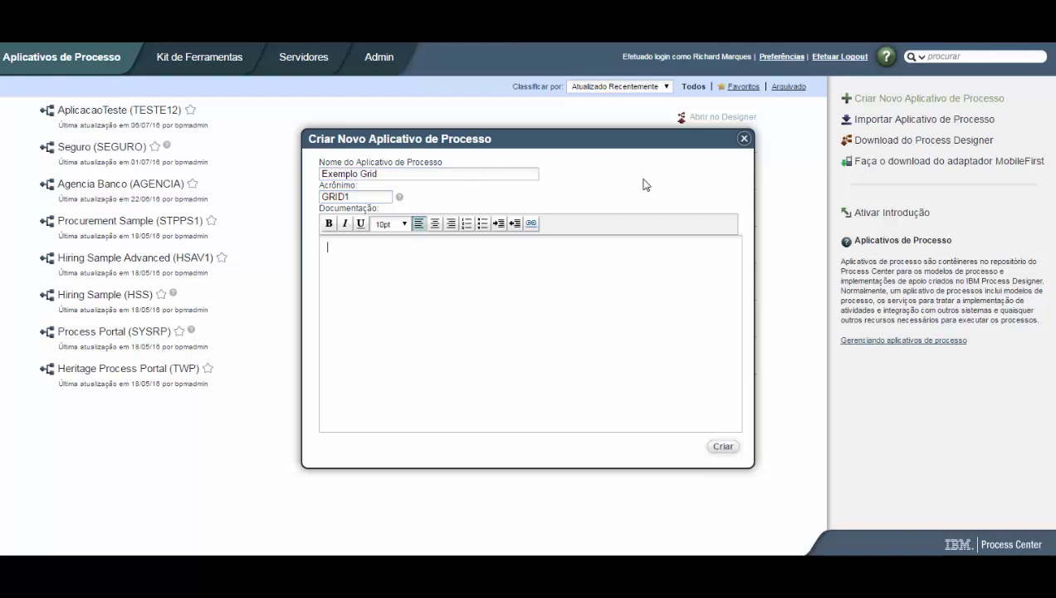
type("Exemplo do uso de Grids")
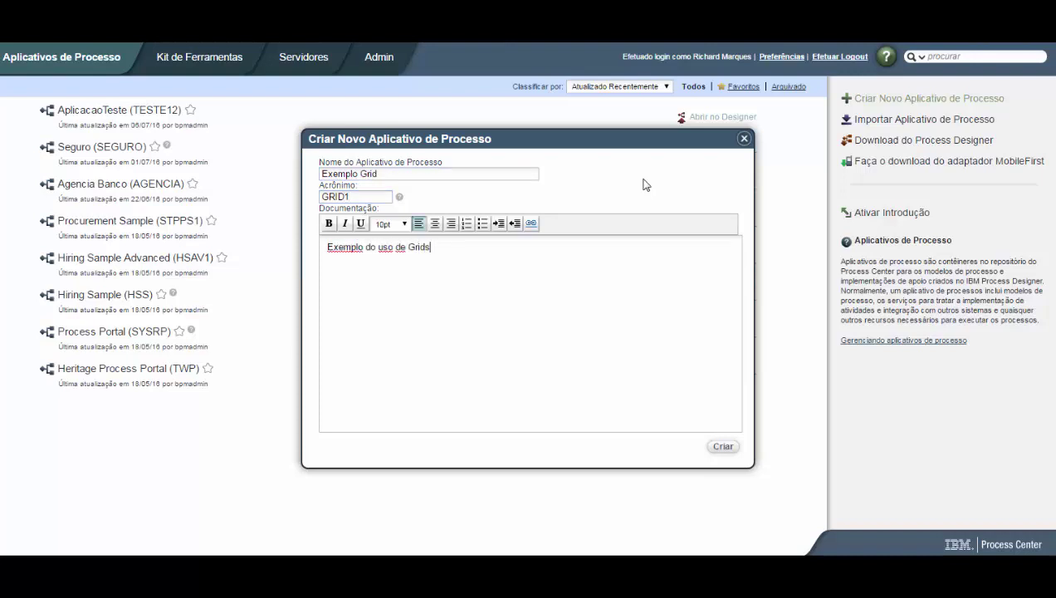
type(" no BPM 8.5.7")
left_click(723, 446)
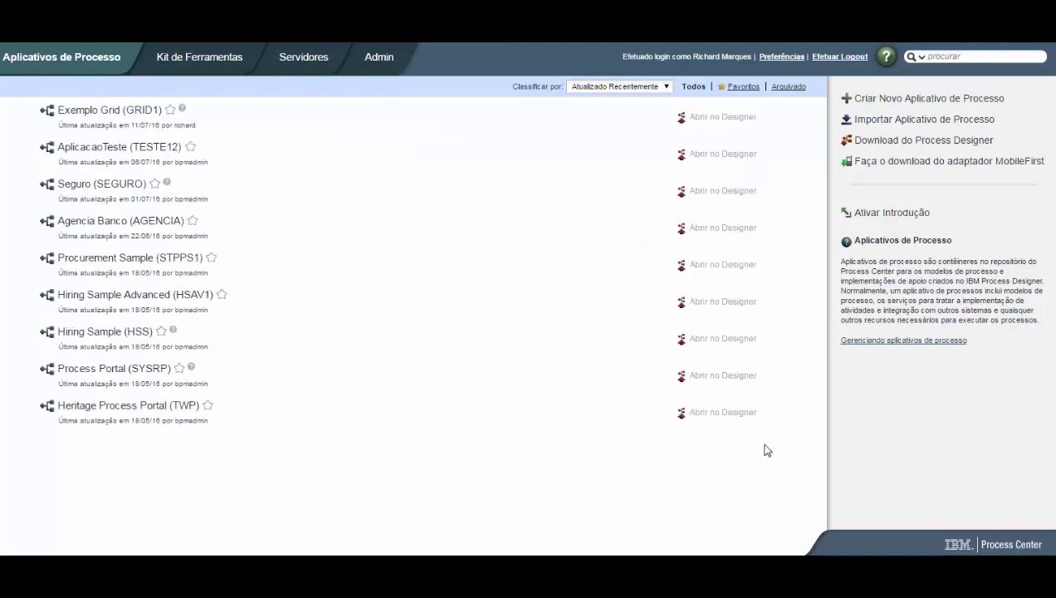
left_click(741, 119)
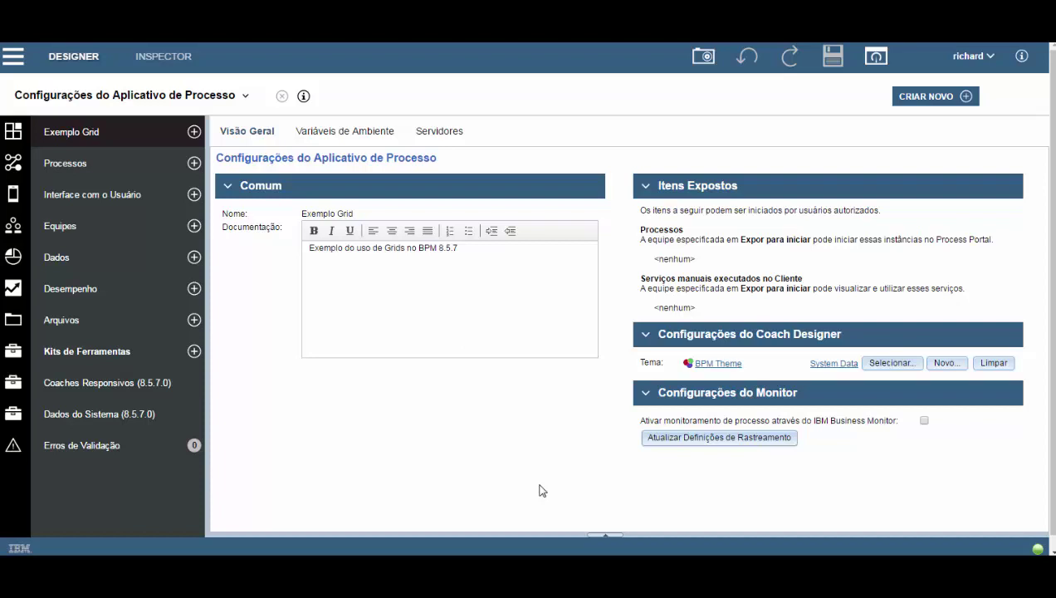
Add the Google Maps V1.1 snapshot of GMapsTK under Kits de Ferramentas.
left_click(193, 352)
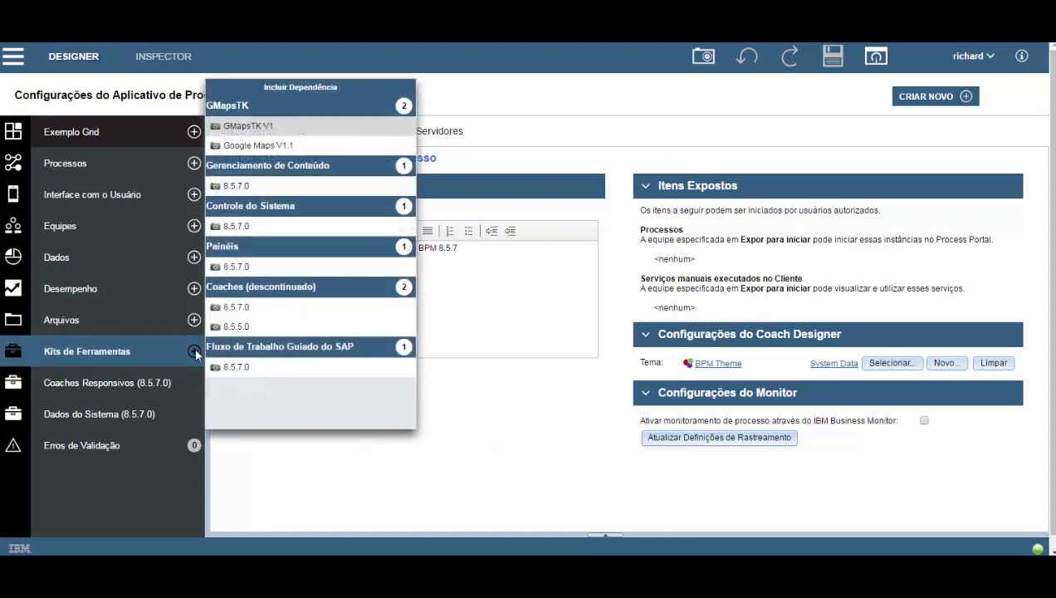
left_click(246, 146)
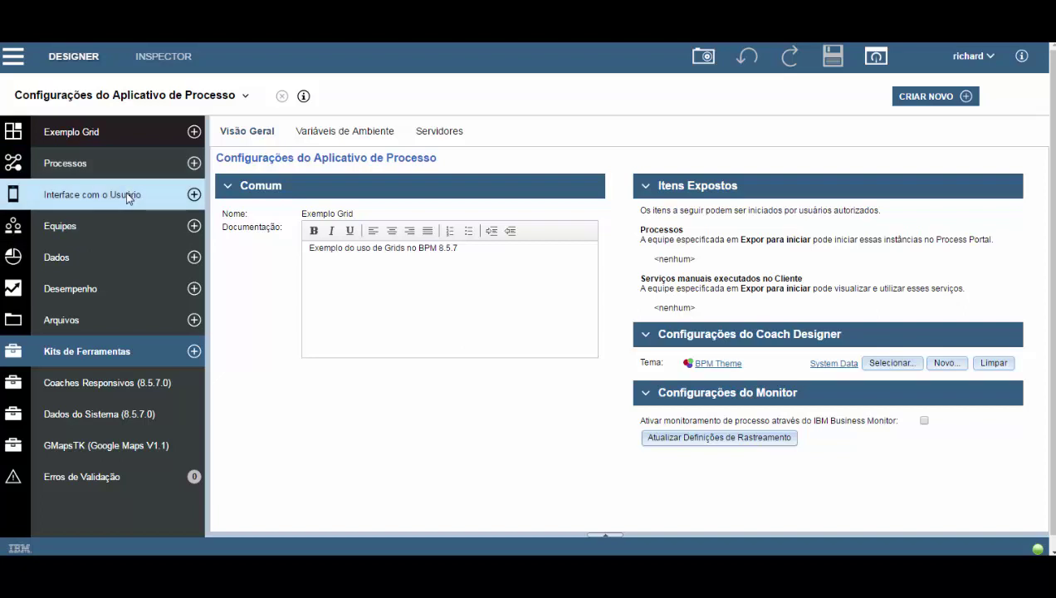
Create a client-side human service 'Cadastro Cliente' with multiple-device support enabled.
left_click(194, 194)
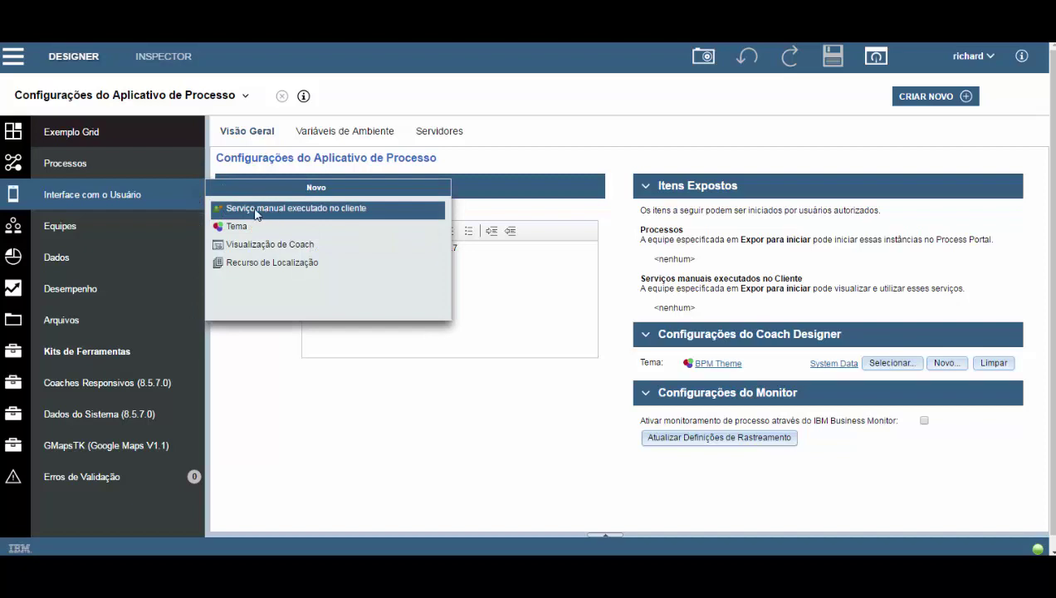
left_click(305, 208)
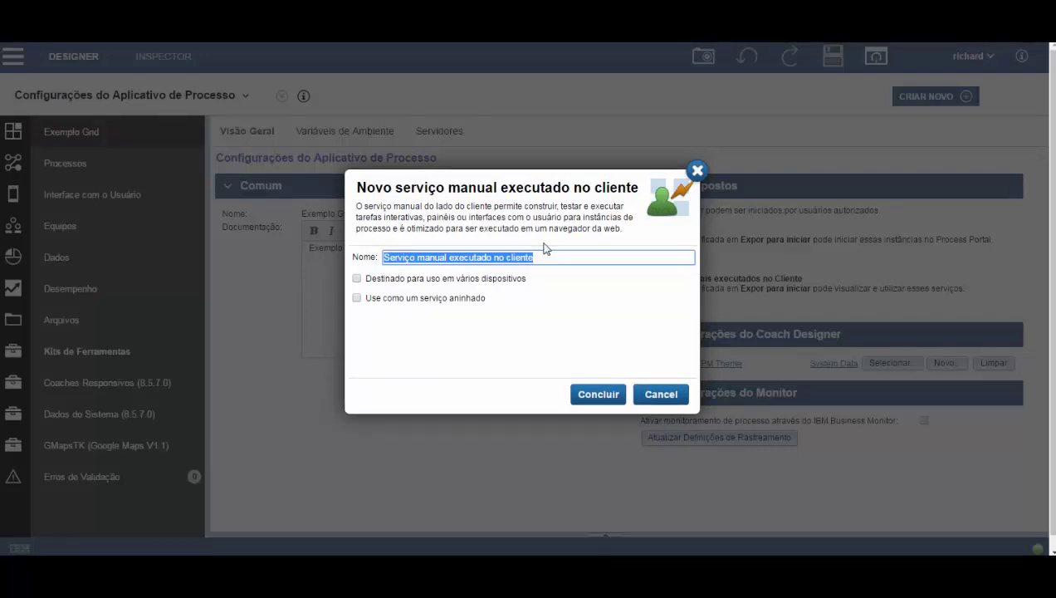
type("Cadastro Cliente")
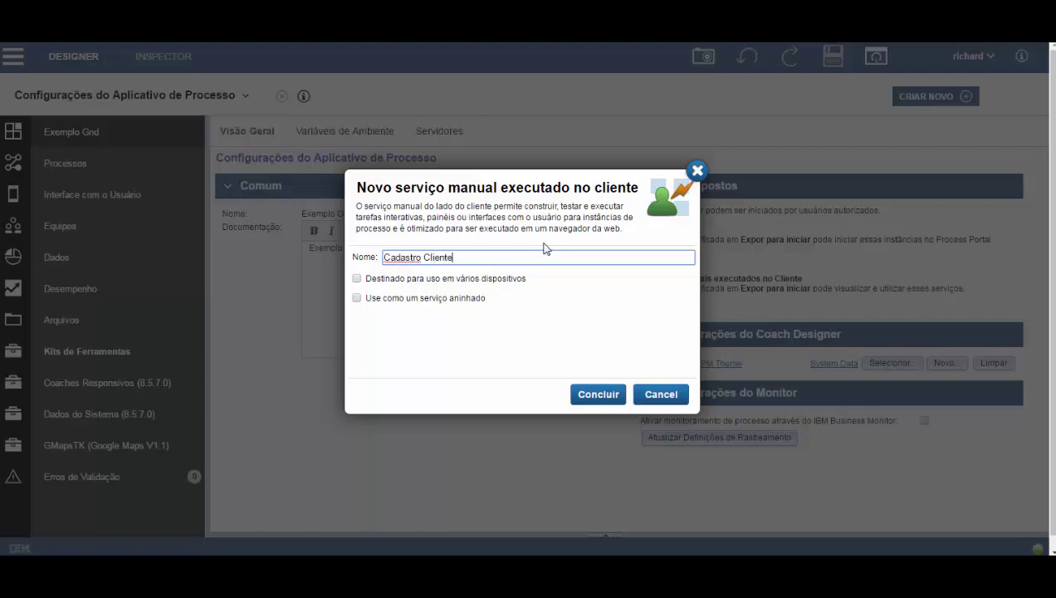
left_click(591, 395)
left_click(357, 279)
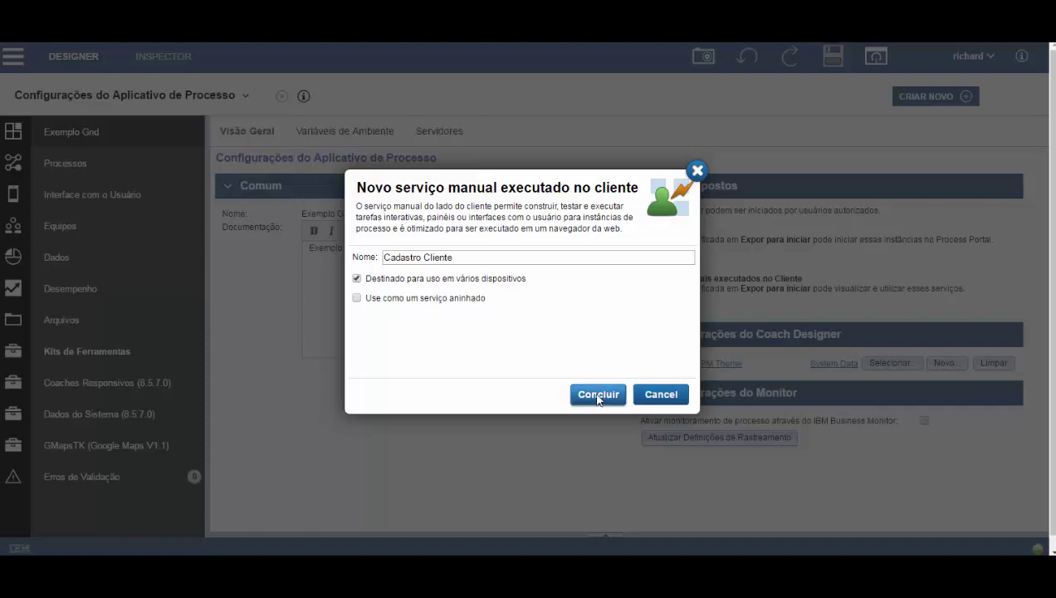
left_click(598, 395)
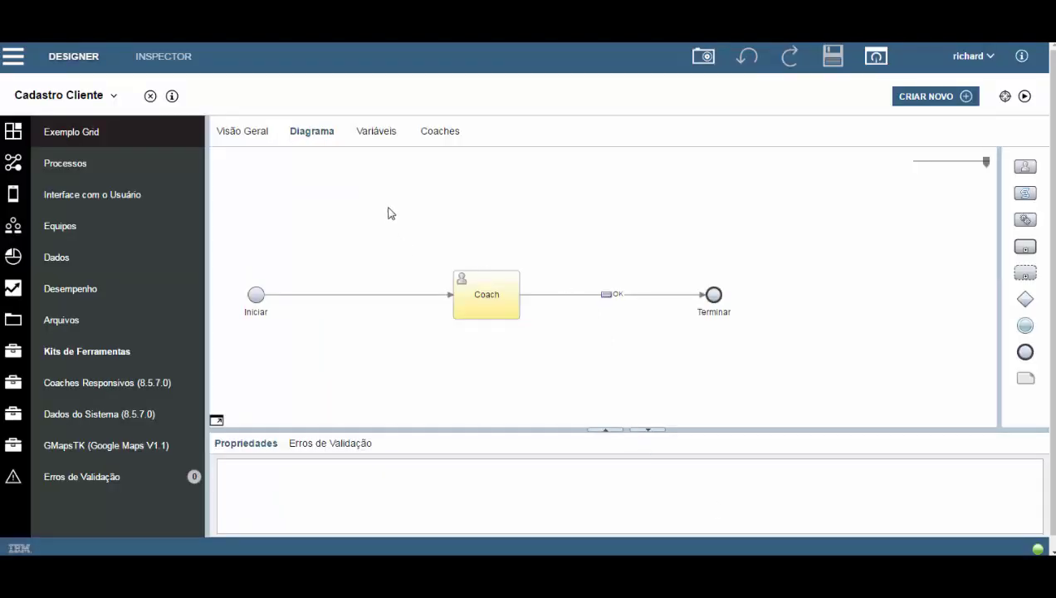
Rename the Coach step to 'Cadastro Cliente' and show the service's variables.
left_click(465, 288)
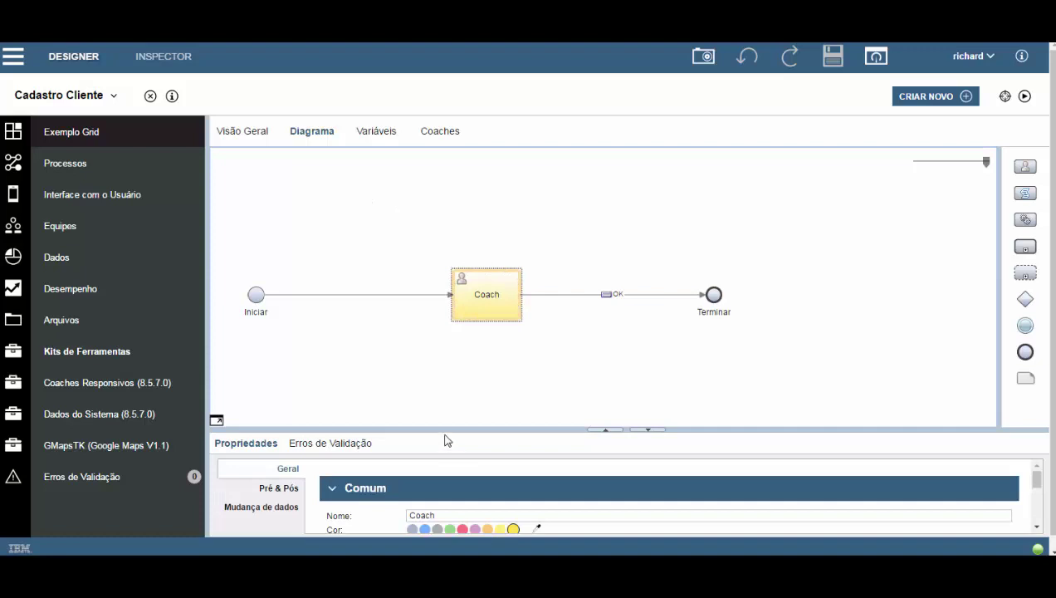
left_click_drag(444, 430, 446, 362)
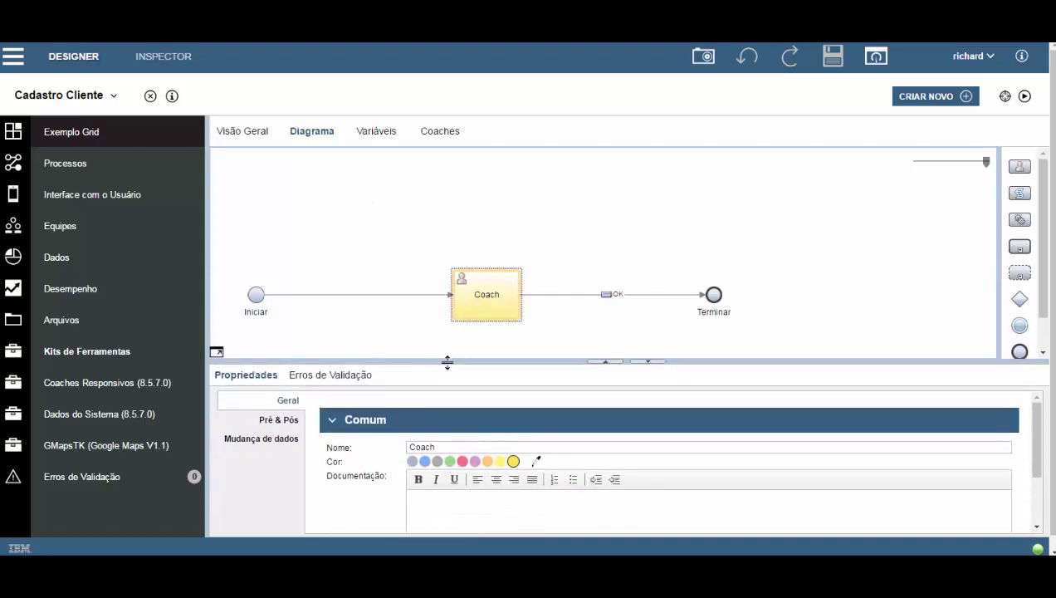
double_click(461, 447)
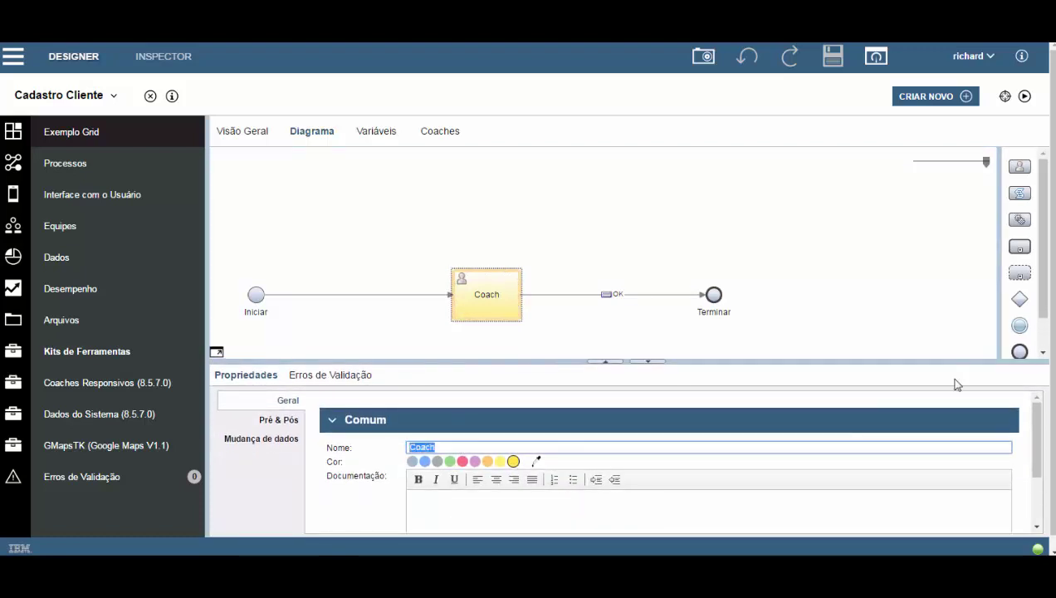
type("Cadsastr")
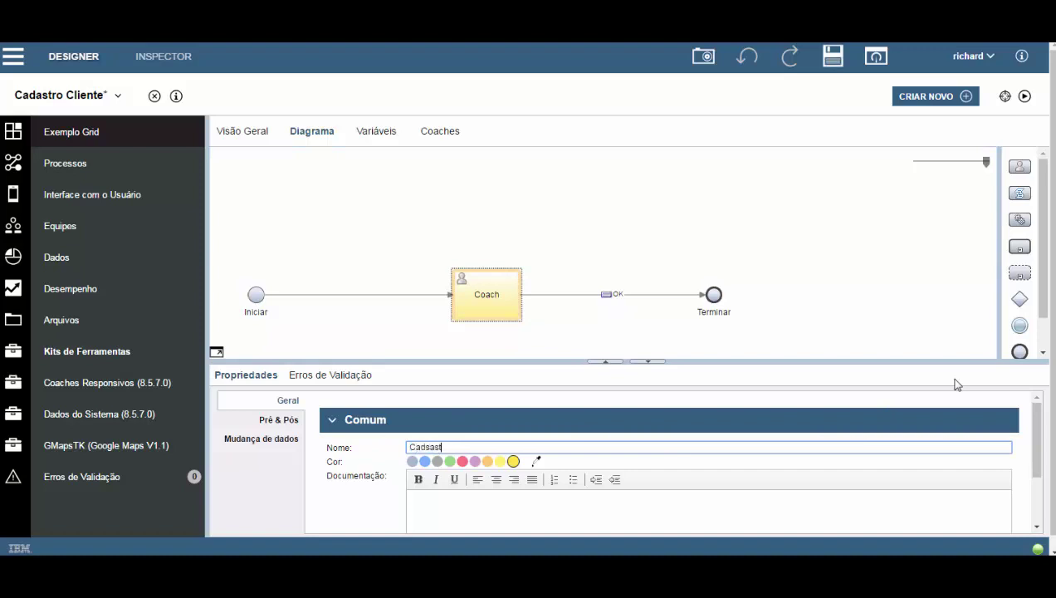
key("BackSpace")
key("BackSpace")
key("BackSpace")
key("BackSpace")
key("BackSpace")
type("astro Cliente")
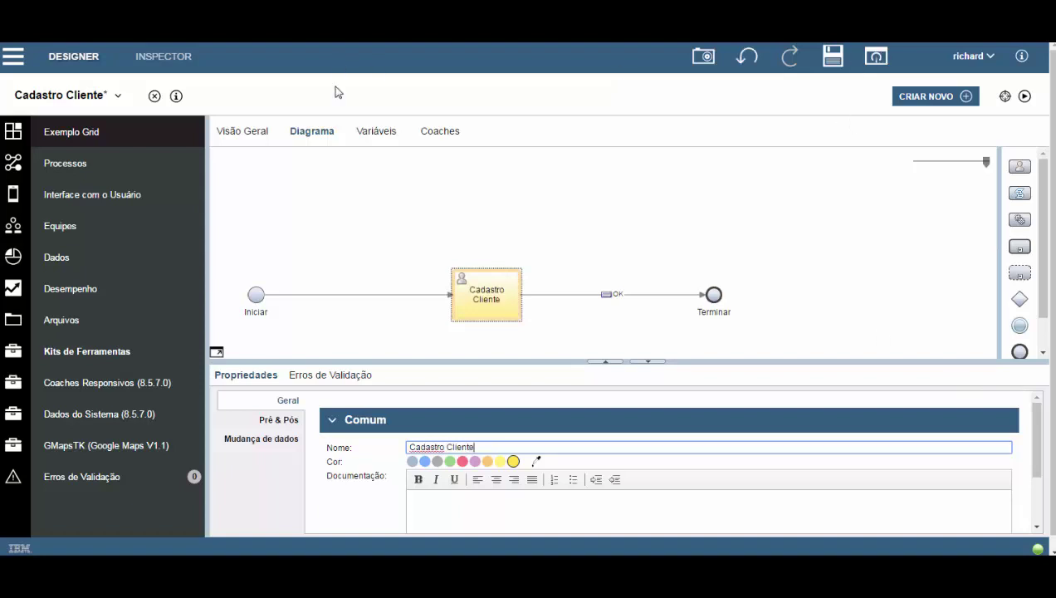
left_click(376, 131)
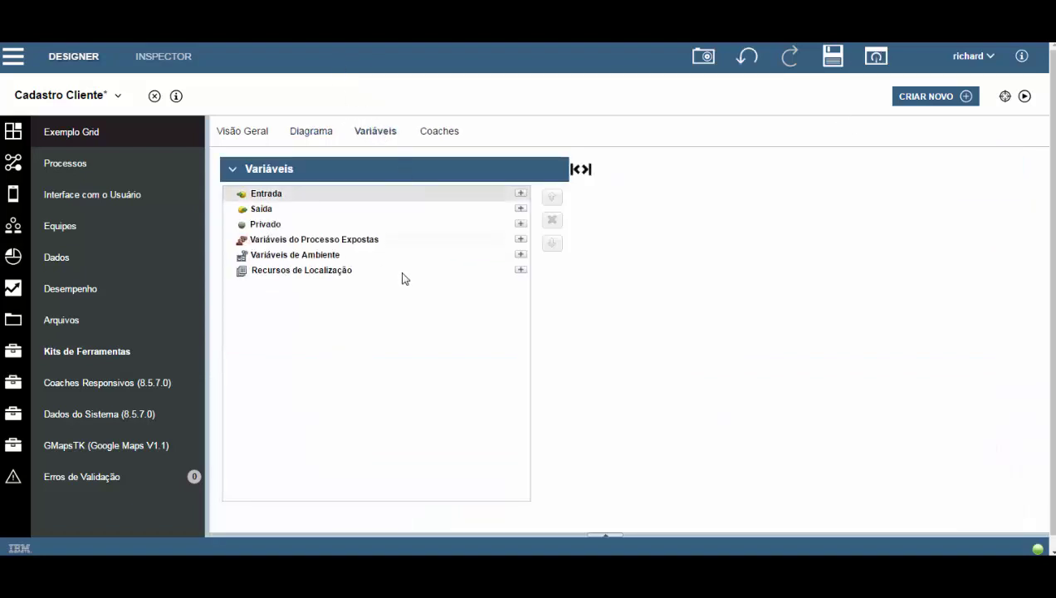
Add an output variable 'cliente' of type ClienteBO.
left_click(520, 209)
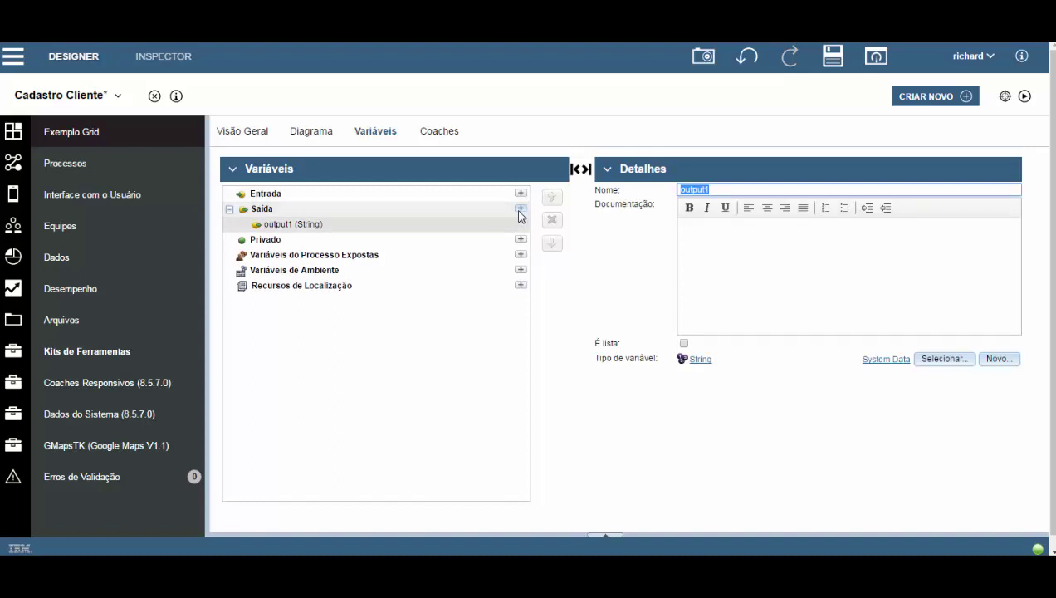
type("cliente")
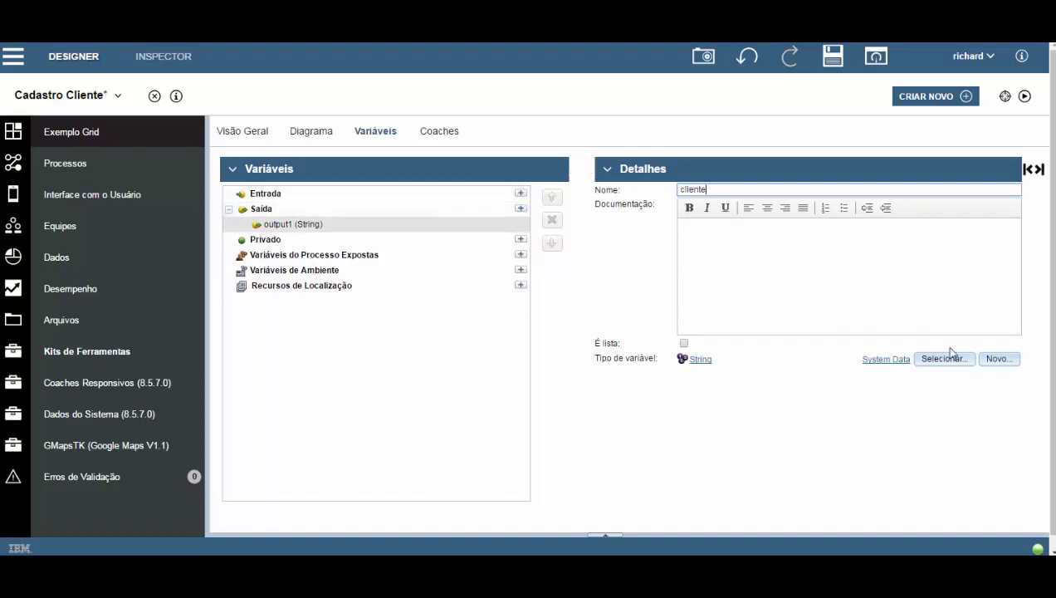
left_click(943, 359)
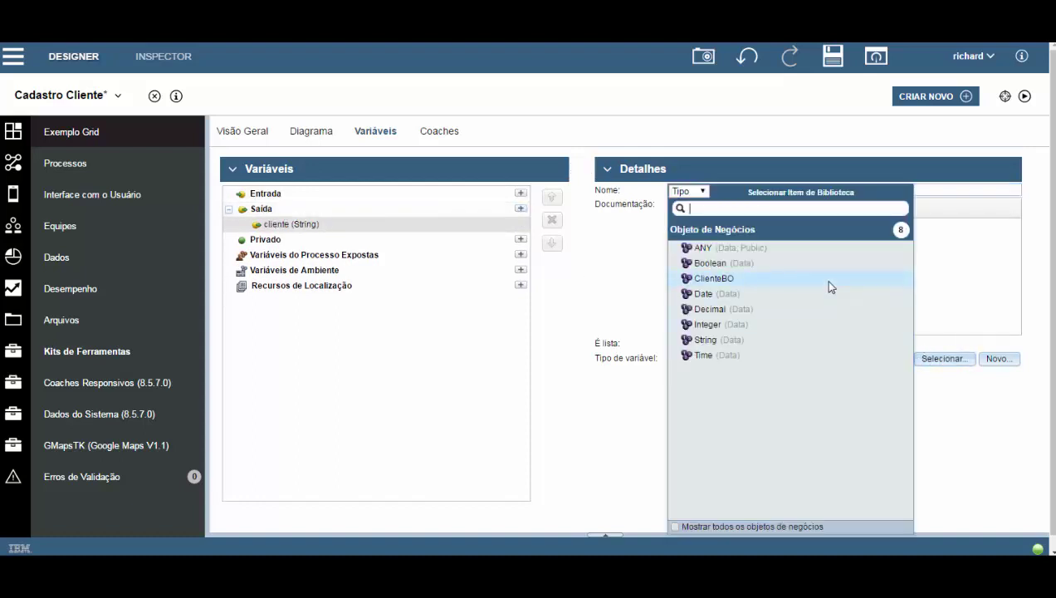
left_click(716, 279)
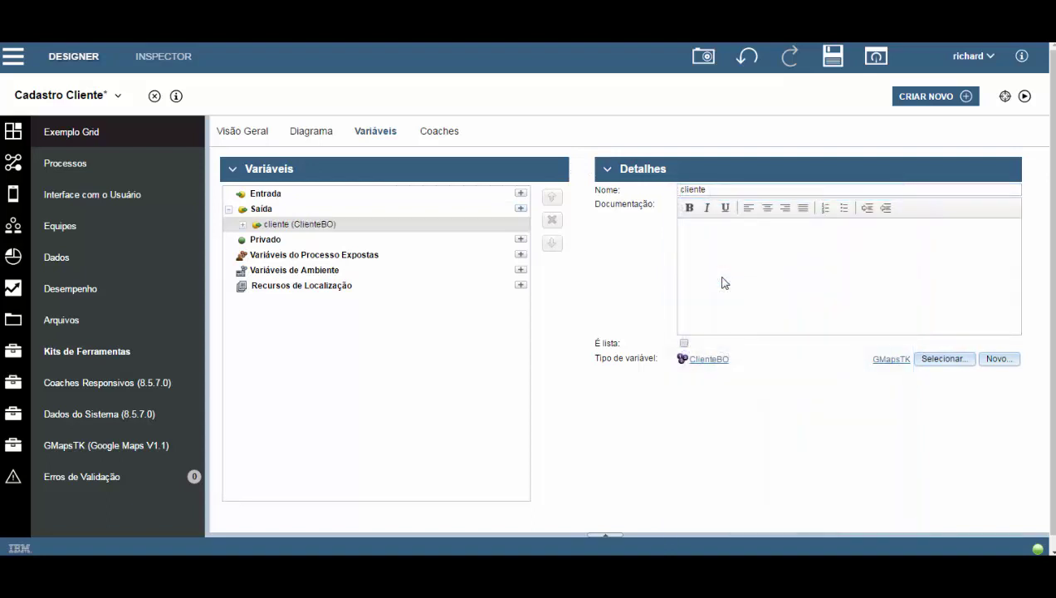
left_click(242, 224)
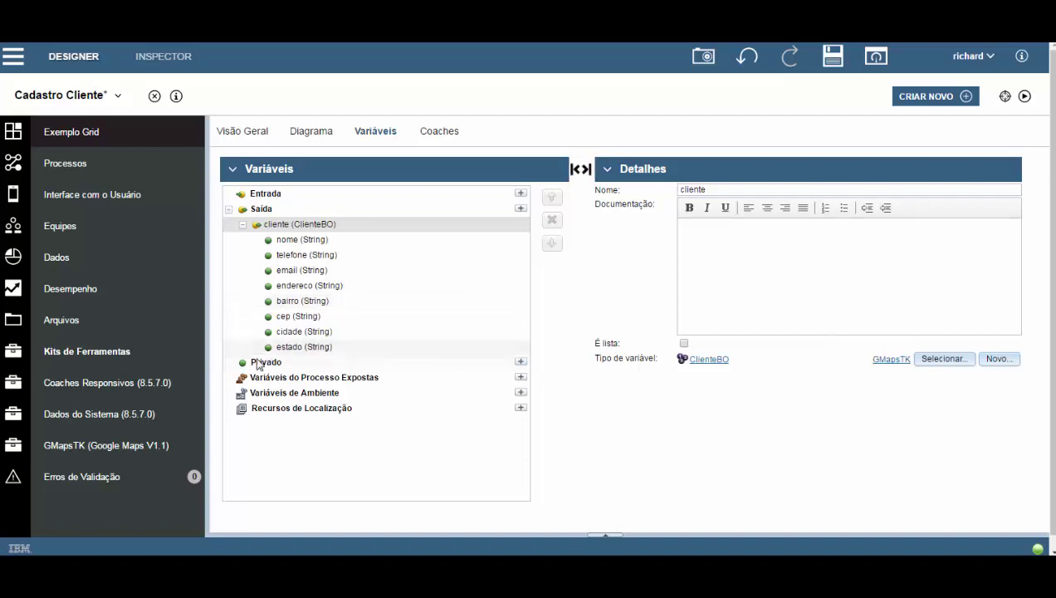
Add the private variable 'endereco_completo' and return to the diagram.
left_click(520, 361)
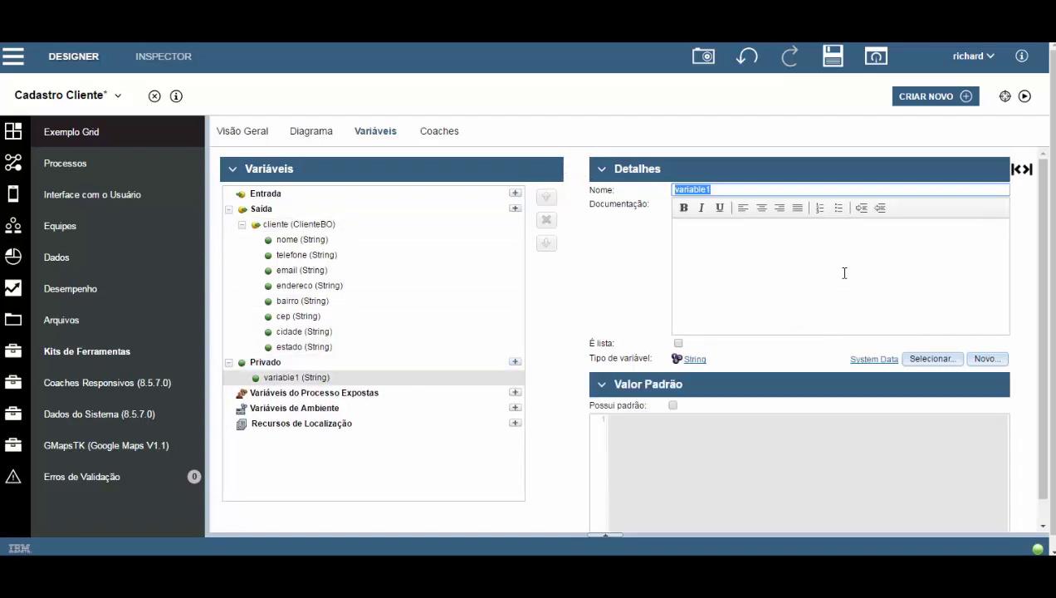
type("endereco_completo")
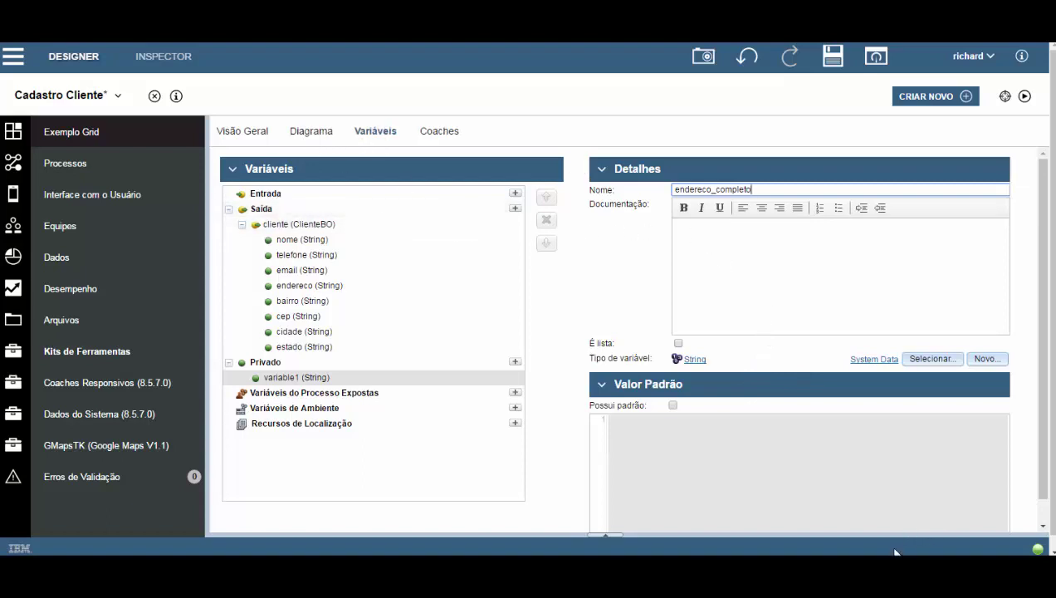
left_click(311, 132)
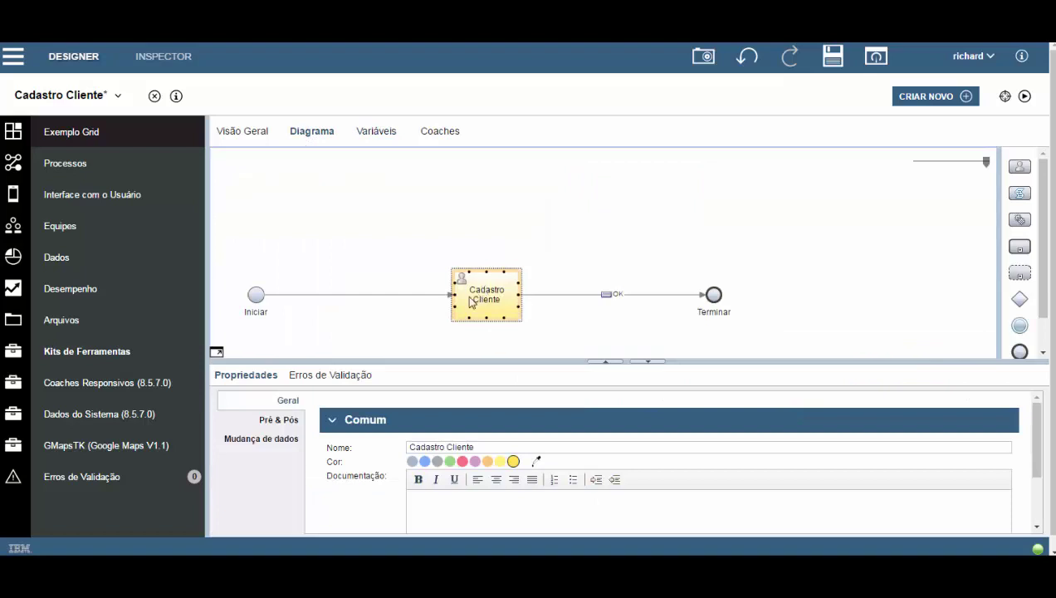
Start the coach's data-change script: tw.local.endereco_completo = tw.local.cliente.endereco.
left_click_drag(410, 359, 410, 316)
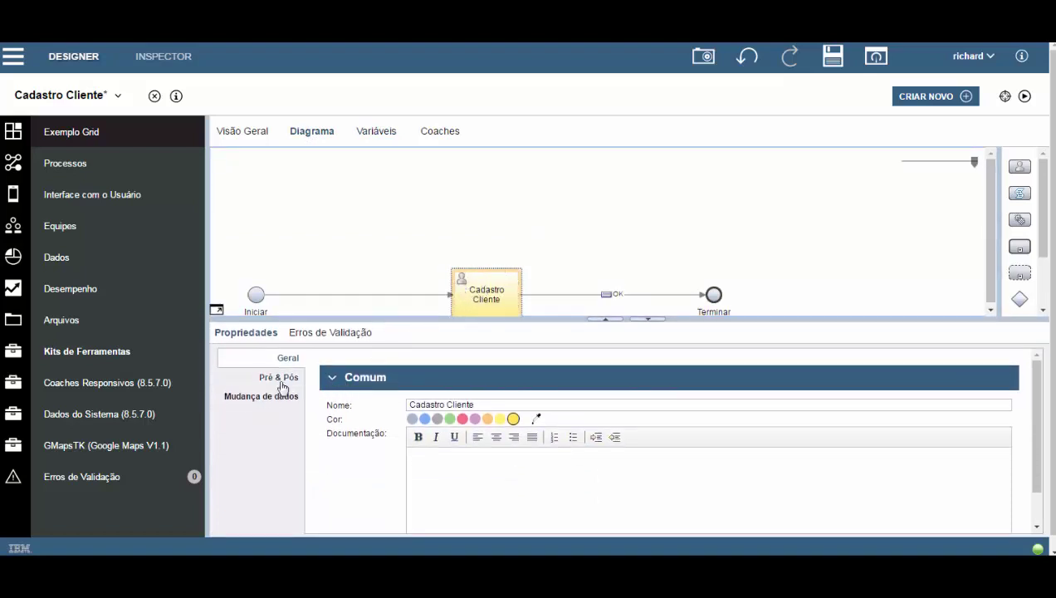
left_click(246, 399)
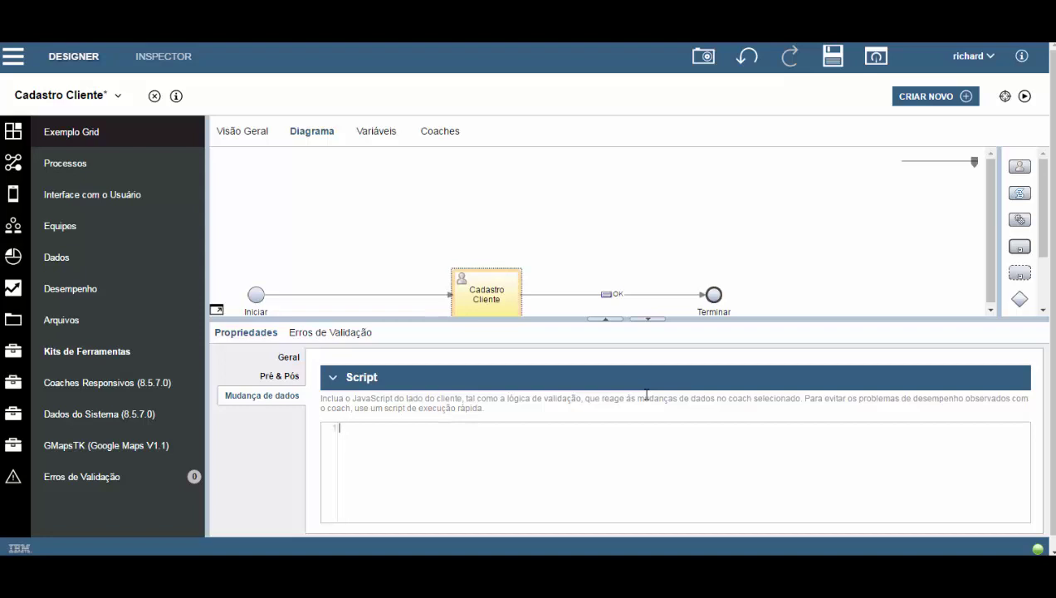
type("tw")
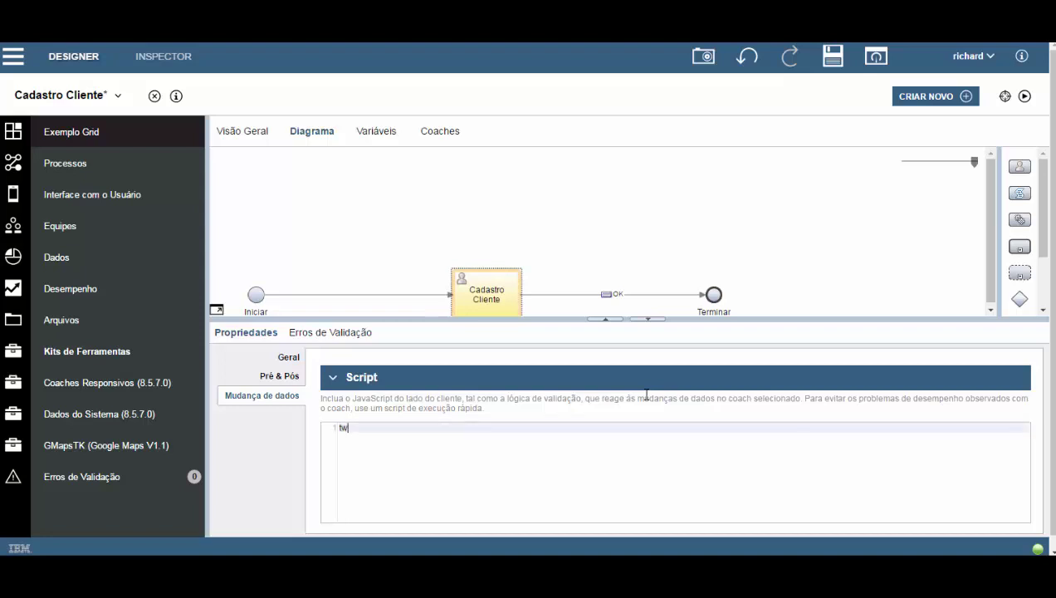
type(".local.en")
key("Return")
type("= tw.")
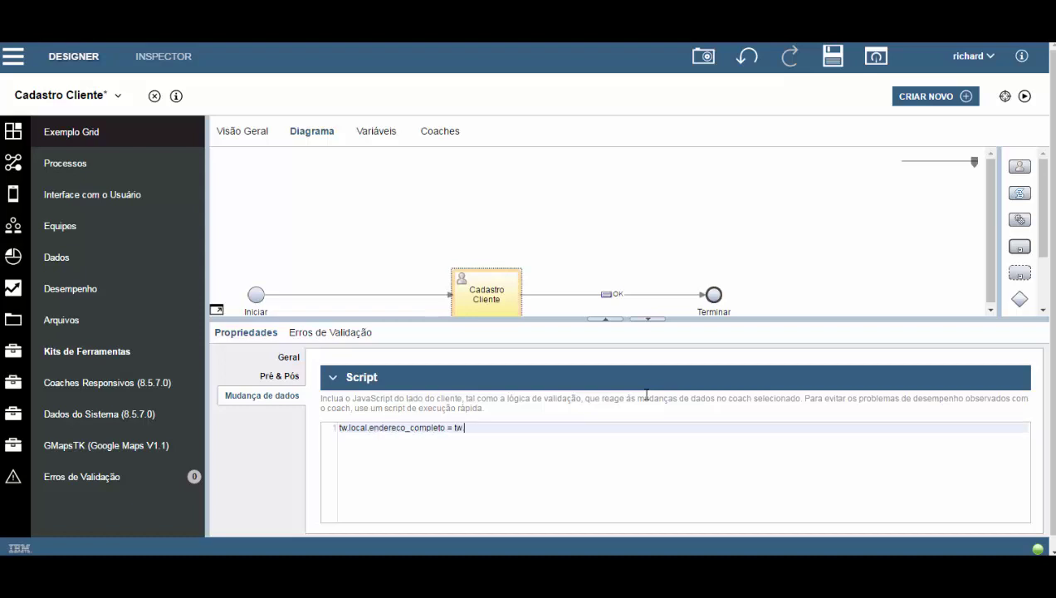
type("local")
key("BackSpace")
key("BackSpace")
key("BackSpace")
key("ctrl+space")
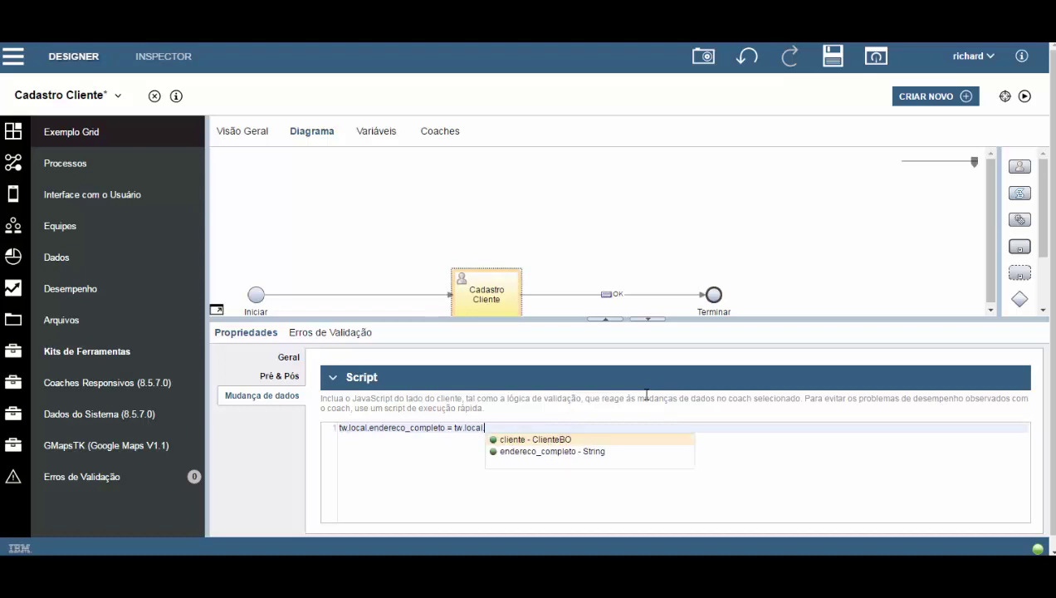
key("Return")
type(".en")
key("ctrl+space")
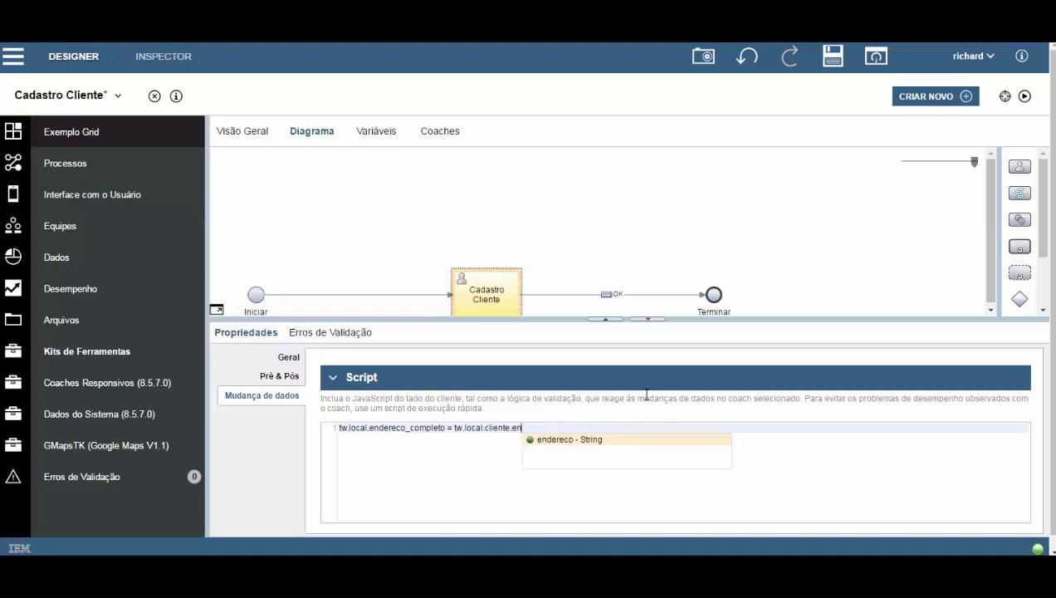
key("Return")
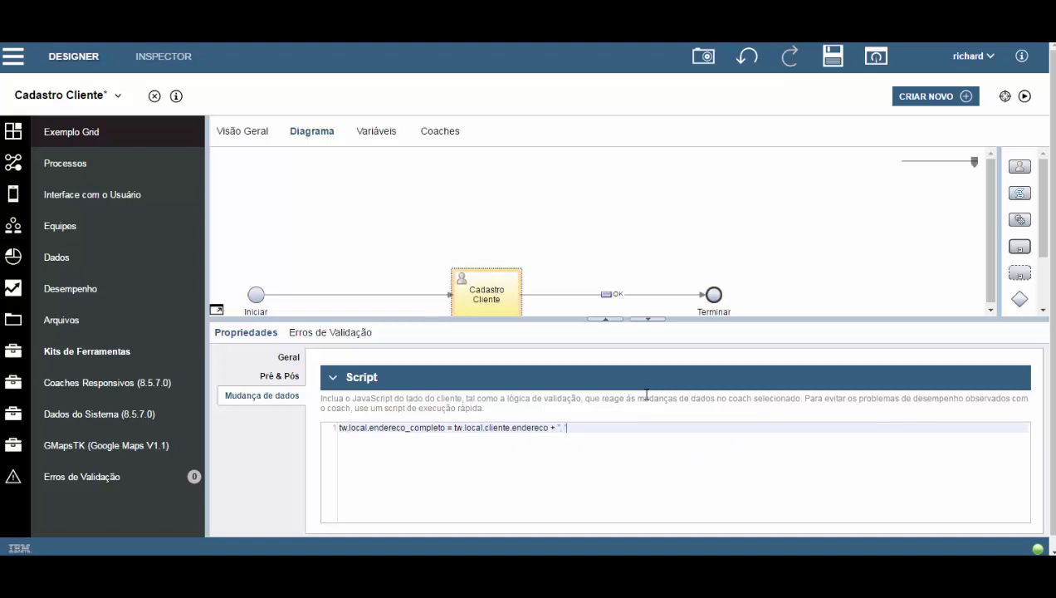
Append ', ' + cliente.cidade + ', ' + cliente.estado to the expression and save.
type("+ \", \" + tw.local.cliente.cidade + \", \" + tw.local.")
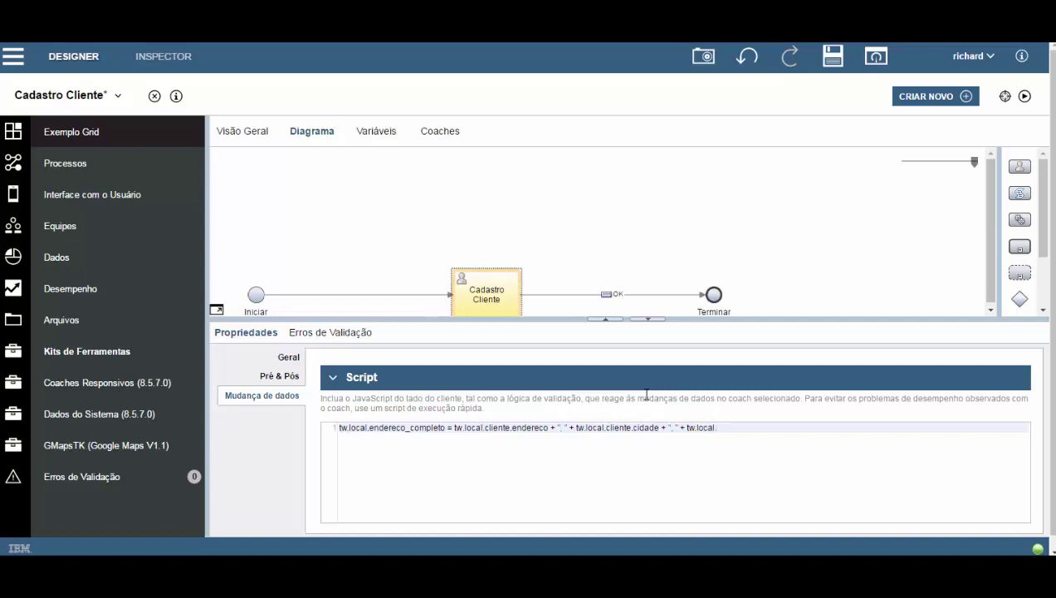
type("cliente.estado;")
key("ctrl+s")
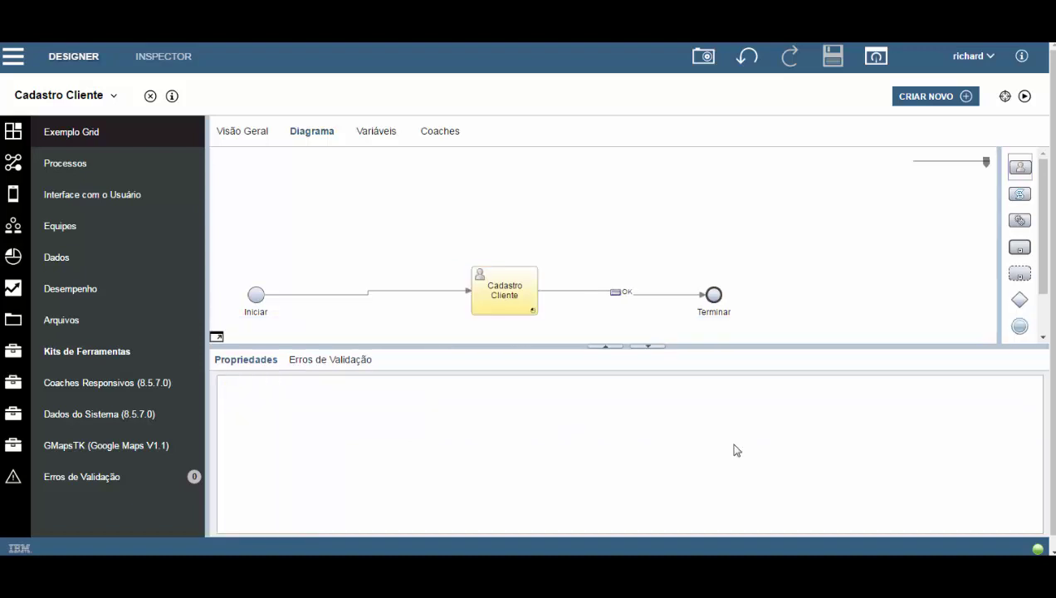
Lay out the Cadastro Cliente coach starting from a Três Colunas grid.
left_click(437, 136)
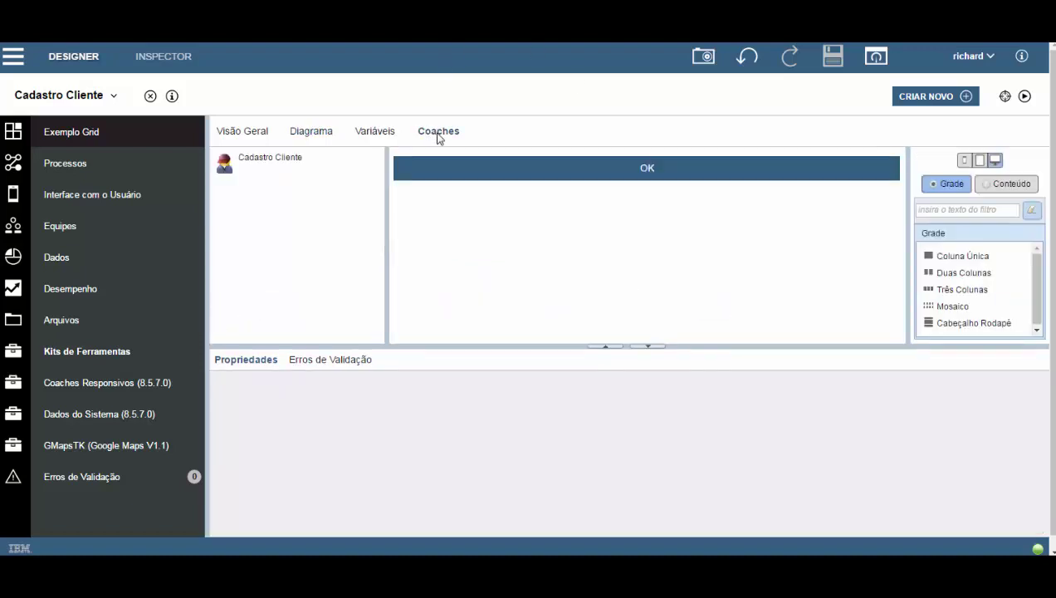
left_click(226, 165)
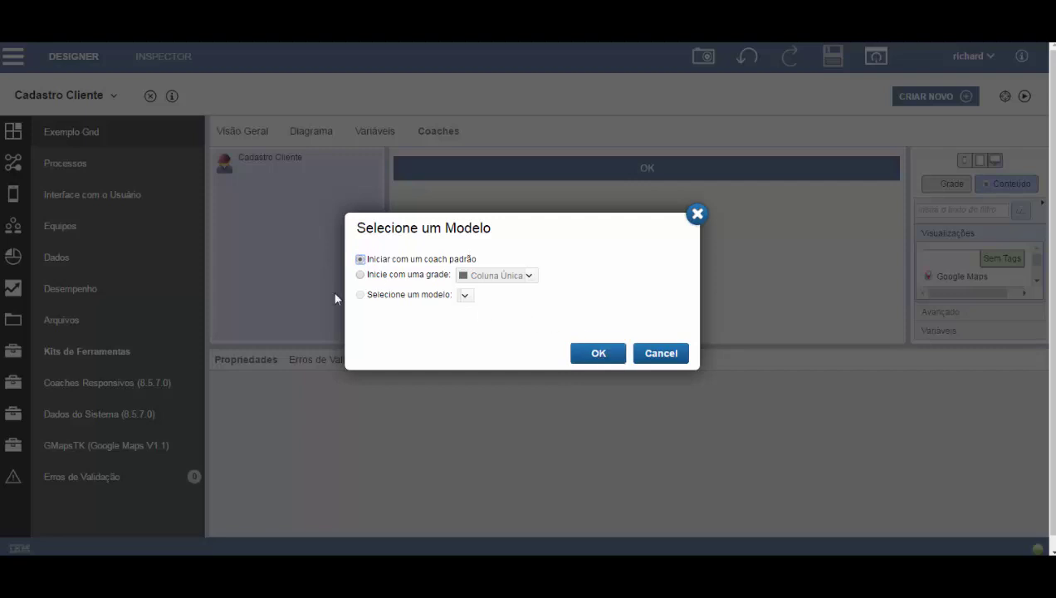
left_click(360, 275)
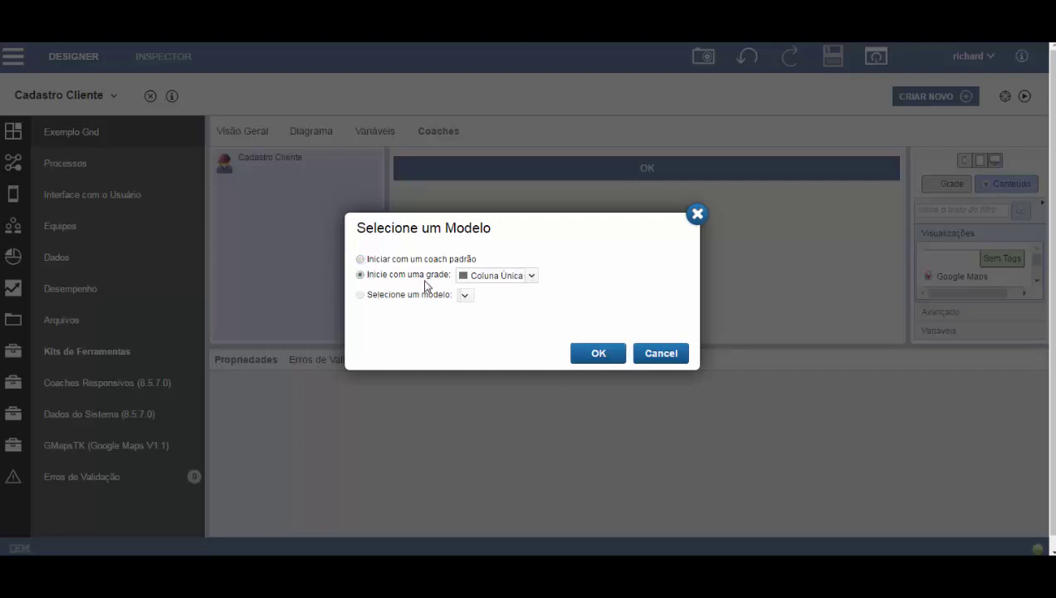
left_click(532, 278)
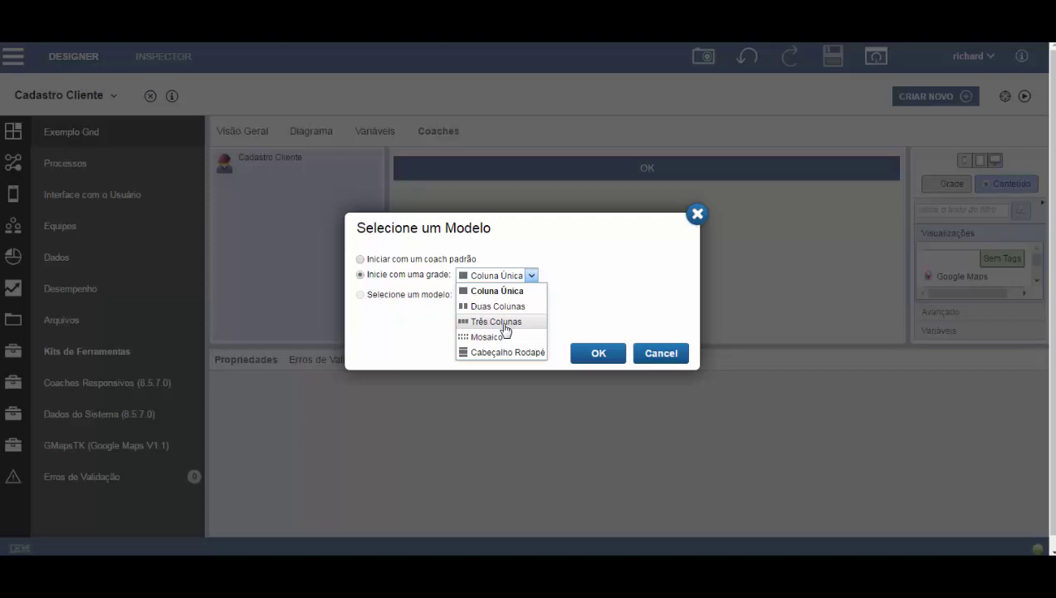
left_click(505, 322)
left_click(594, 355)
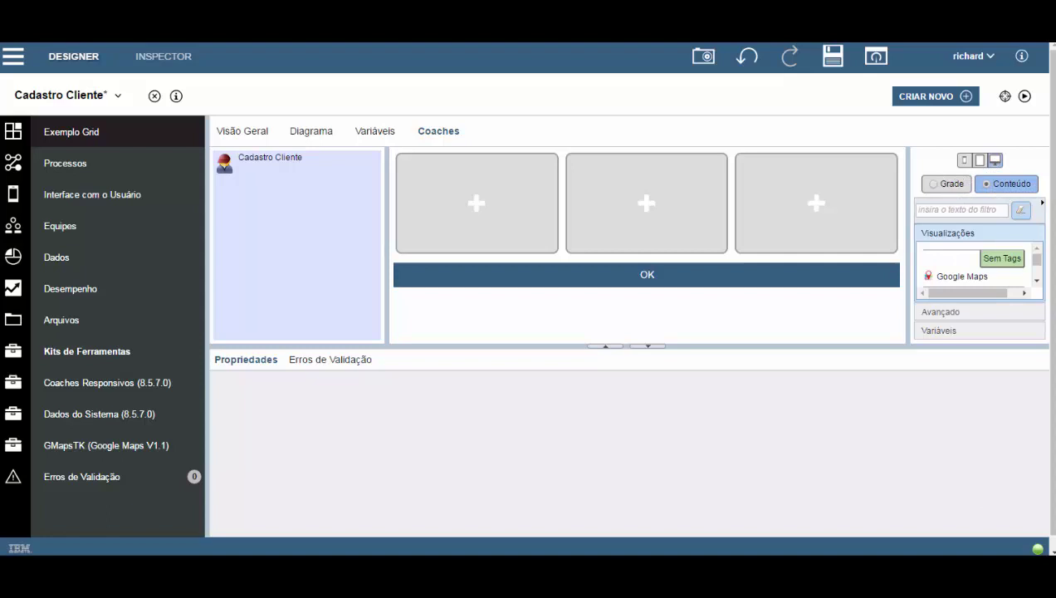
Add a full-width row under the three columns and split it into two cells.
left_click(943, 186)
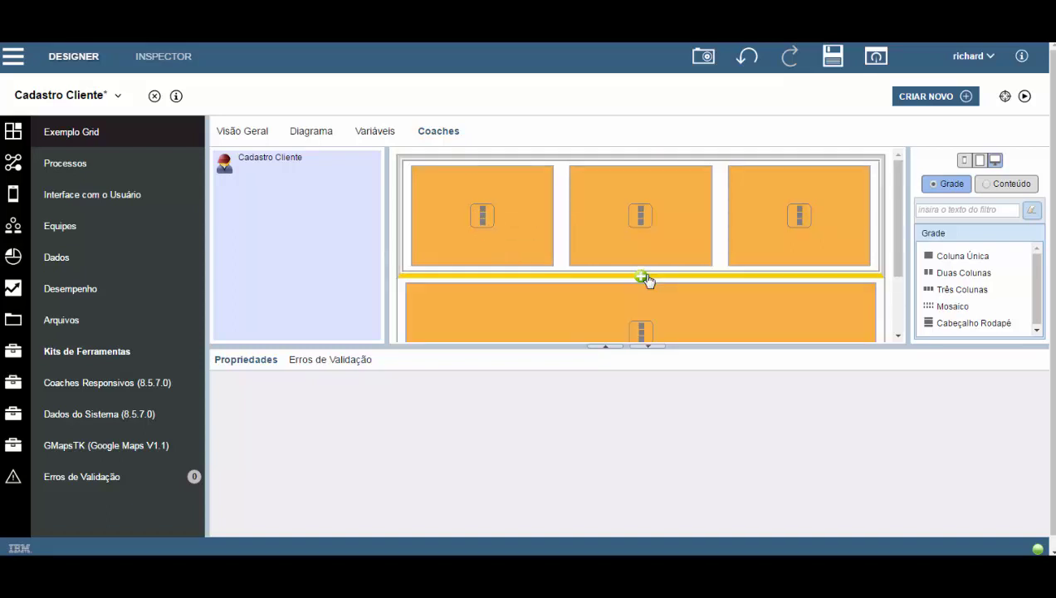
left_click(646, 275)
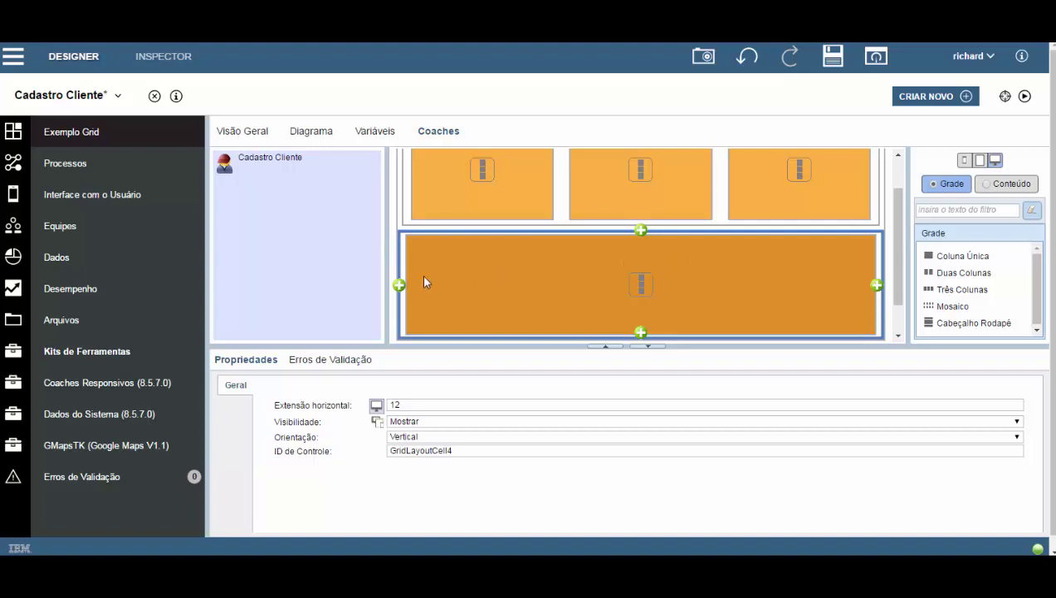
left_click(877, 286)
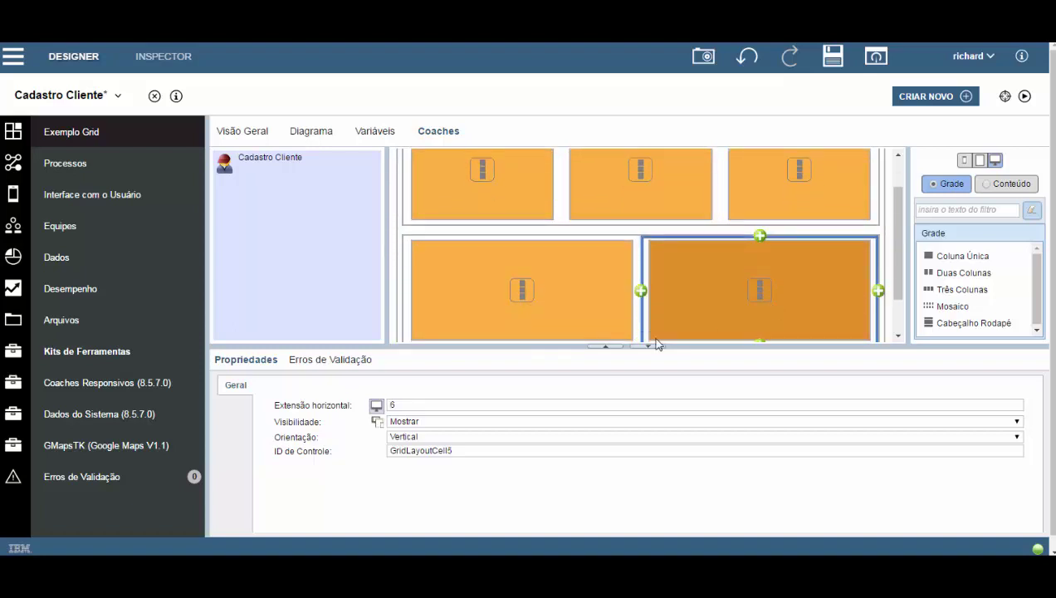
left_click_drag(683, 346, 688, 451)
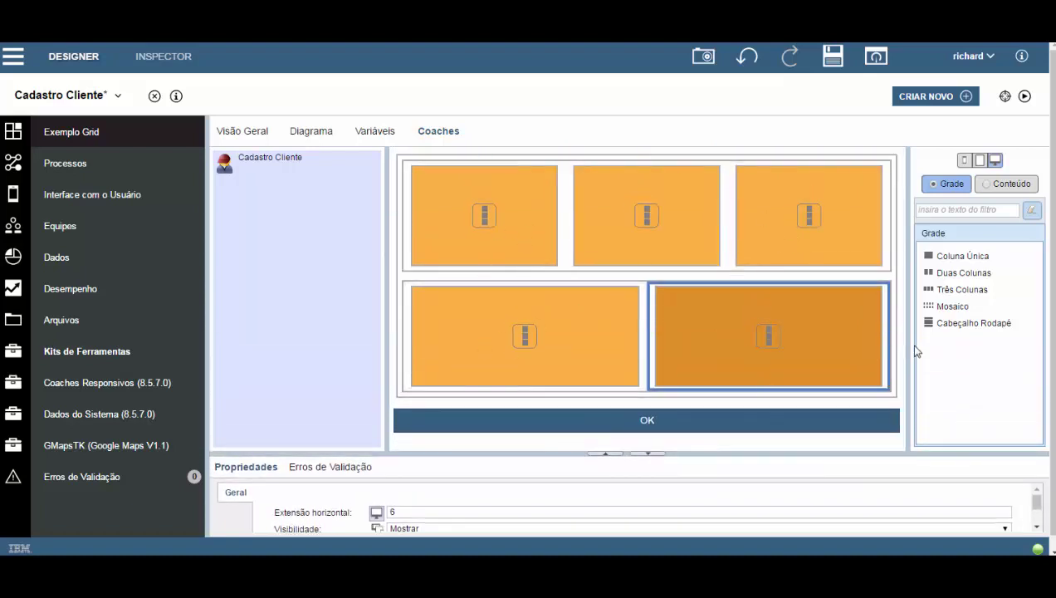
left_click(1011, 186)
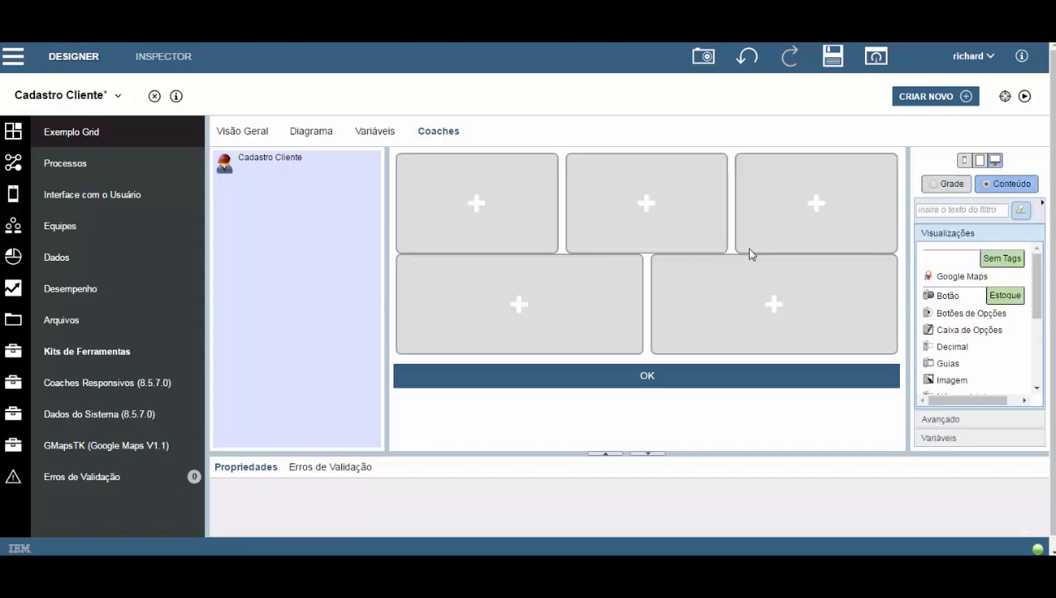
Place cliente's nome, telefone and email fields in the three top cells.
left_click(947, 440)
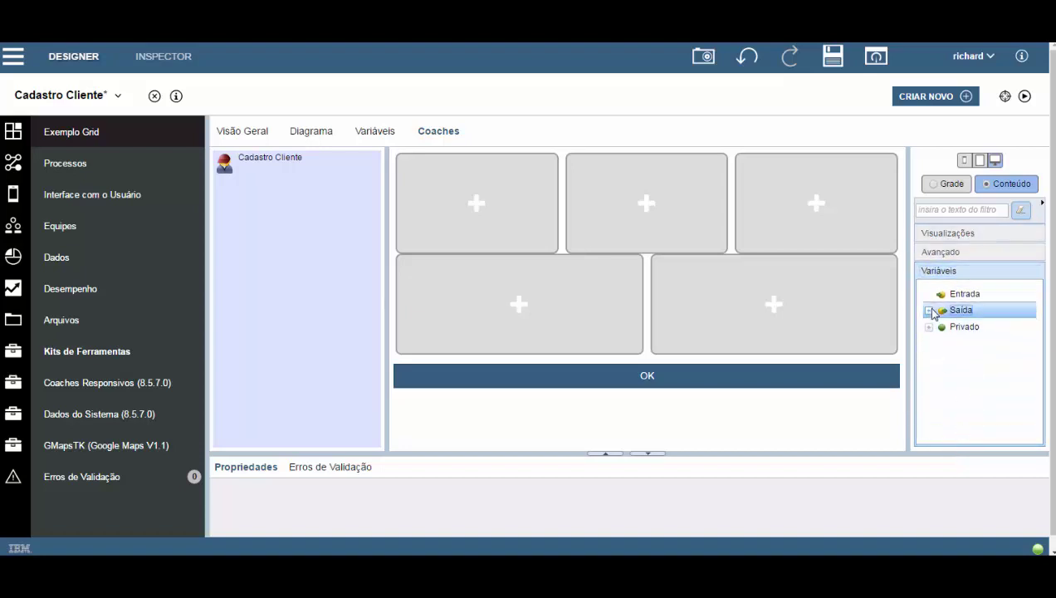
left_click(928, 310)
left_click(941, 326)
left_click_drag(1003, 343, 467, 189)
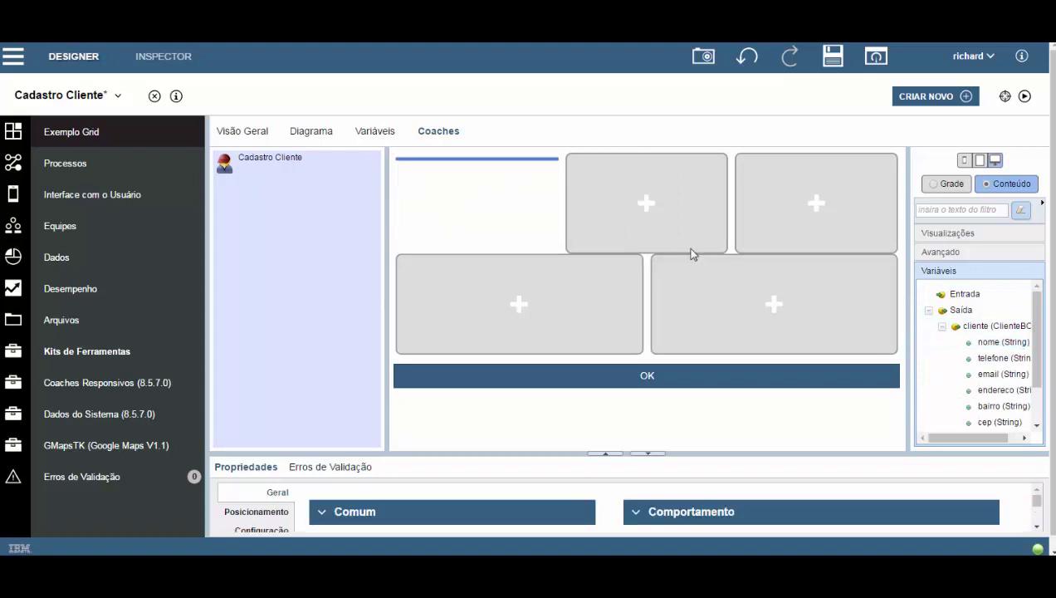
left_click_drag(1007, 362, 620, 195)
left_click_drag(1002, 373, 796, 202)
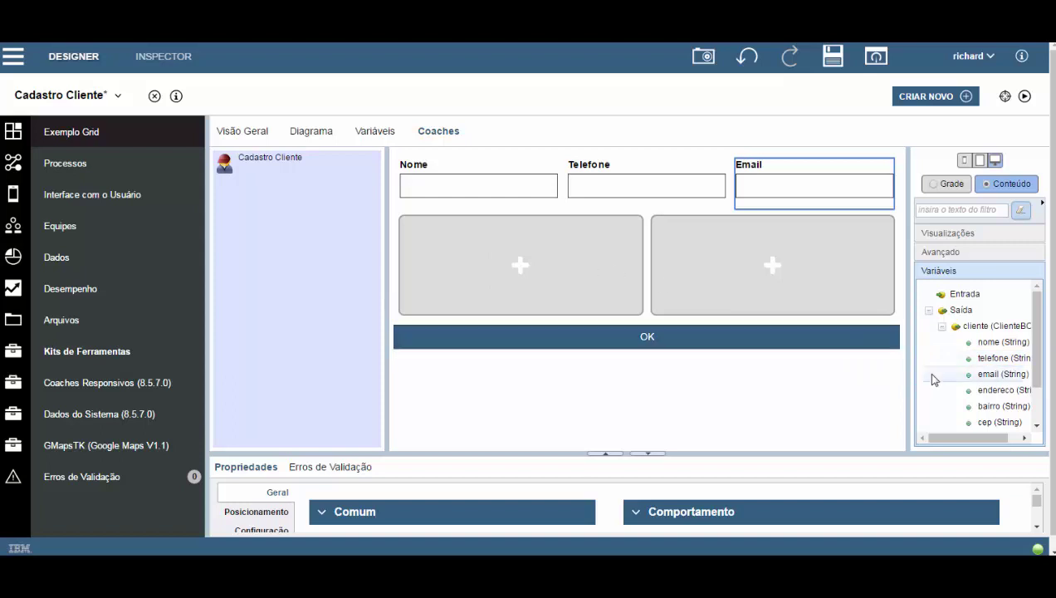
Stack endereco, bairro, cep, cidade and estado fields in the lower-left cell.
left_click_drag(1000, 389, 489, 273)
left_click_drag(990, 407, 518, 281)
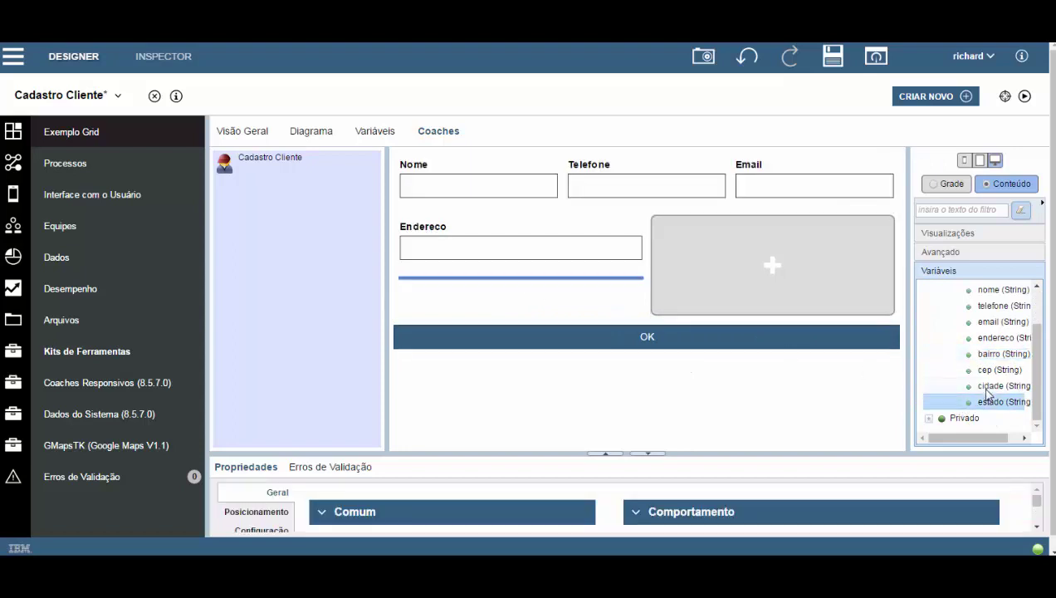
left_click_drag(992, 370, 532, 317)
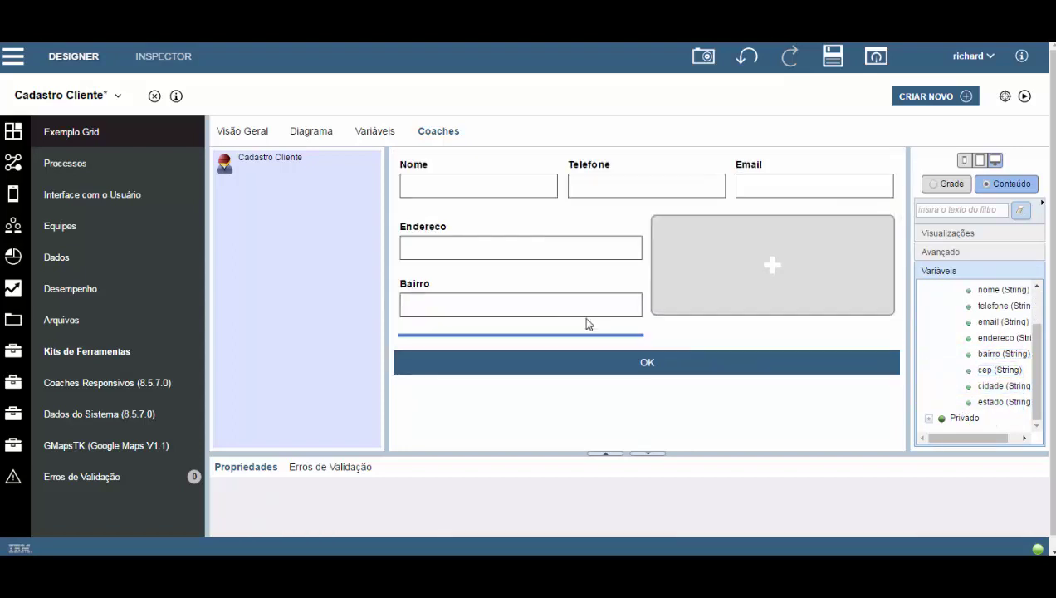
left_click_drag(942, 385, 547, 391)
left_click_drag(969, 407, 479, 409)
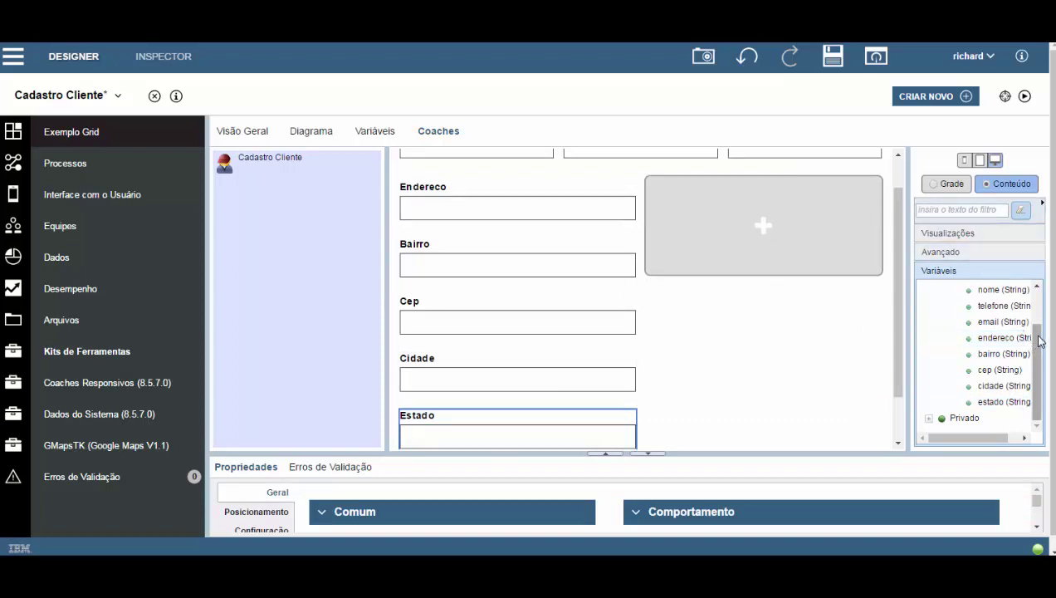
Place a Google Maps widget in the coach's lower-right cell.
left_click(938, 234)
left_click_drag(959, 275, 766, 236)
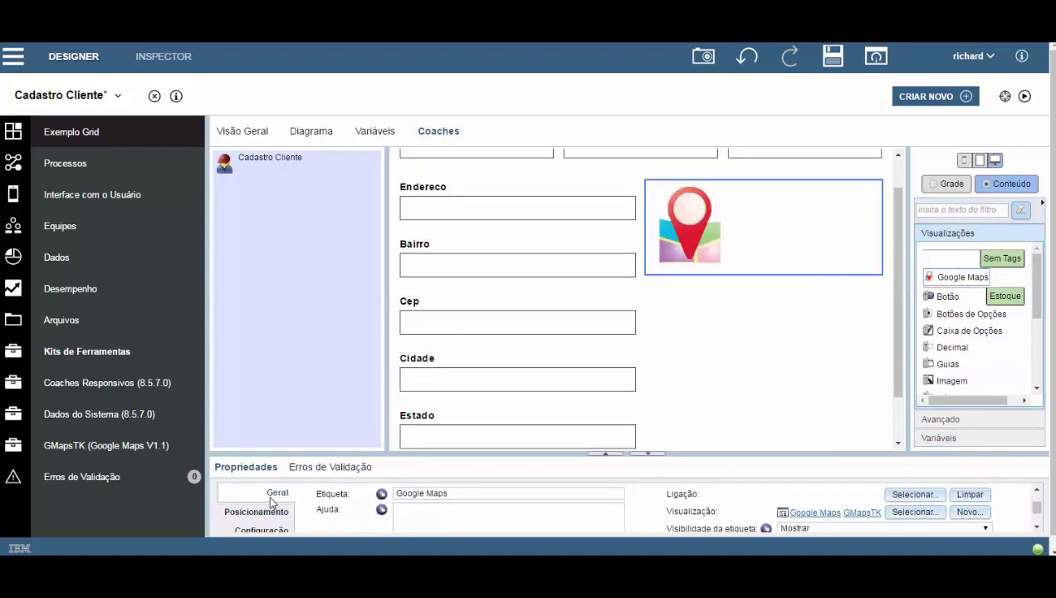
left_click(261, 529)
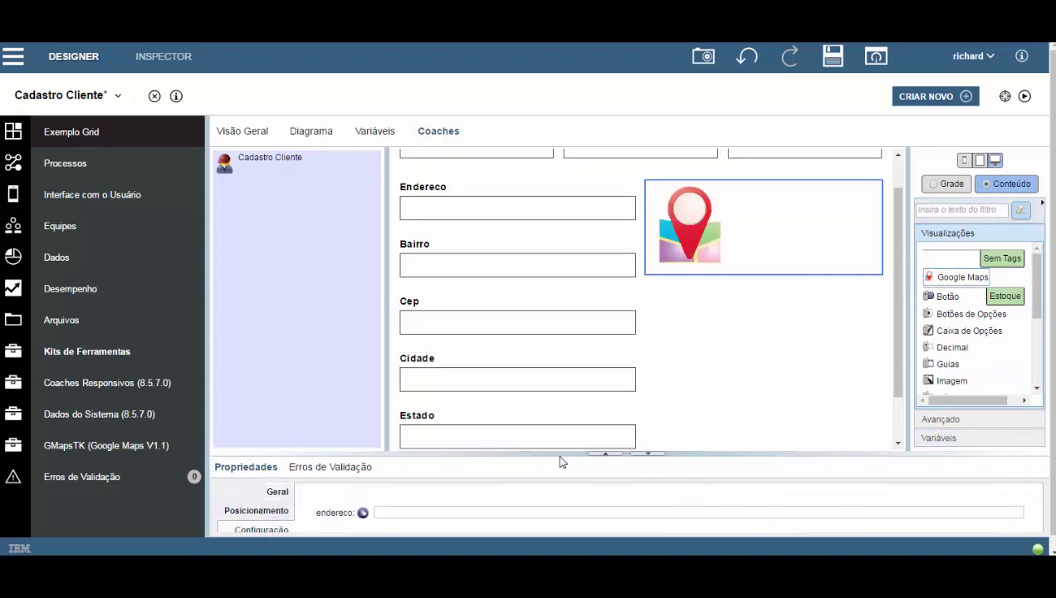
Bind the map's endereco setting to endereco_completo and save the Cadastro Cliente coach.
left_click_drag(680, 450, 663, 392)
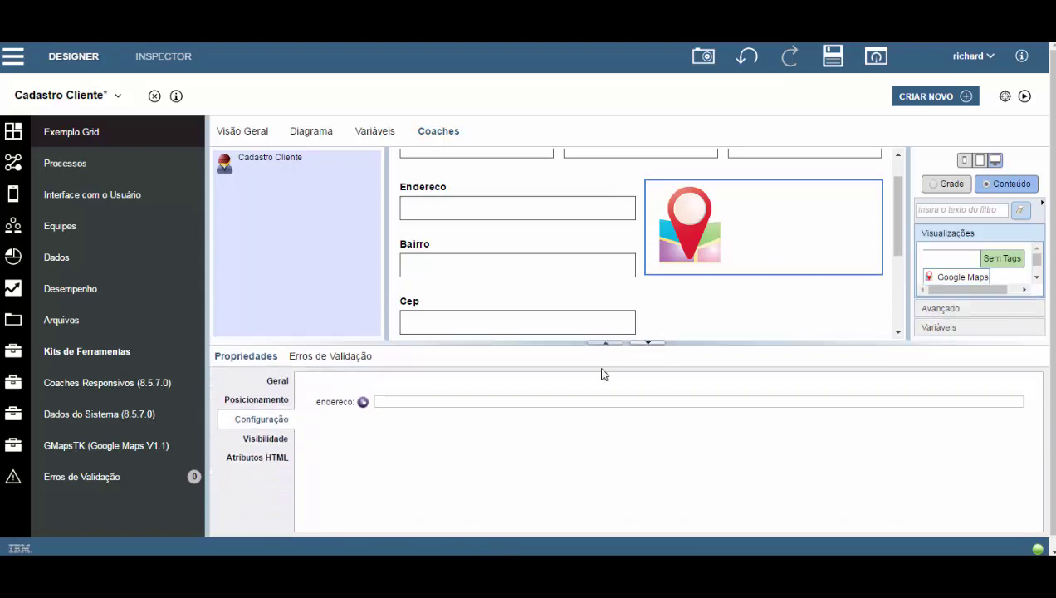
left_click(363, 402)
left_click(920, 404)
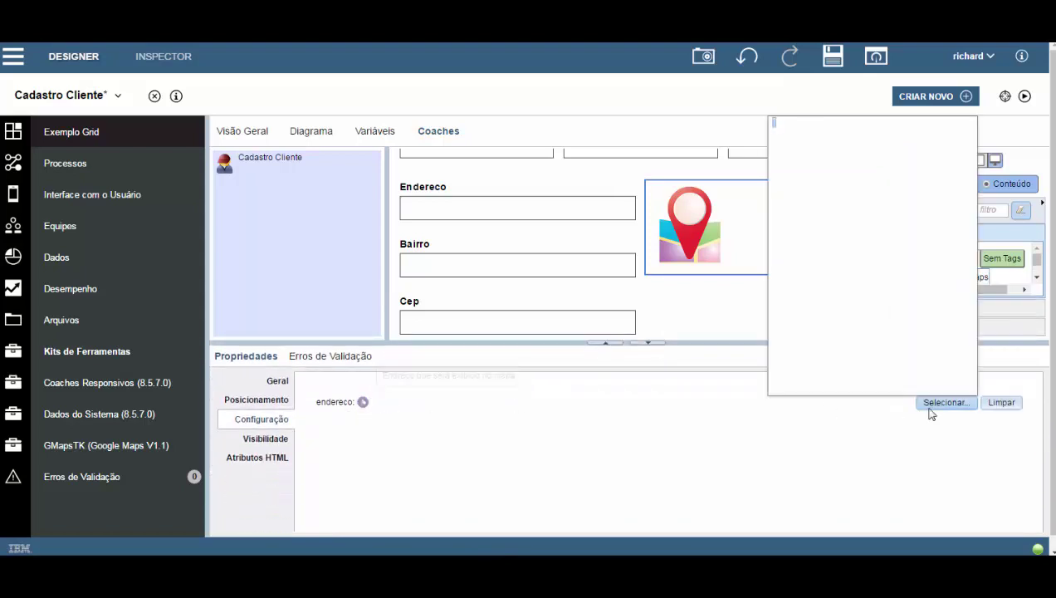
left_click(851, 190)
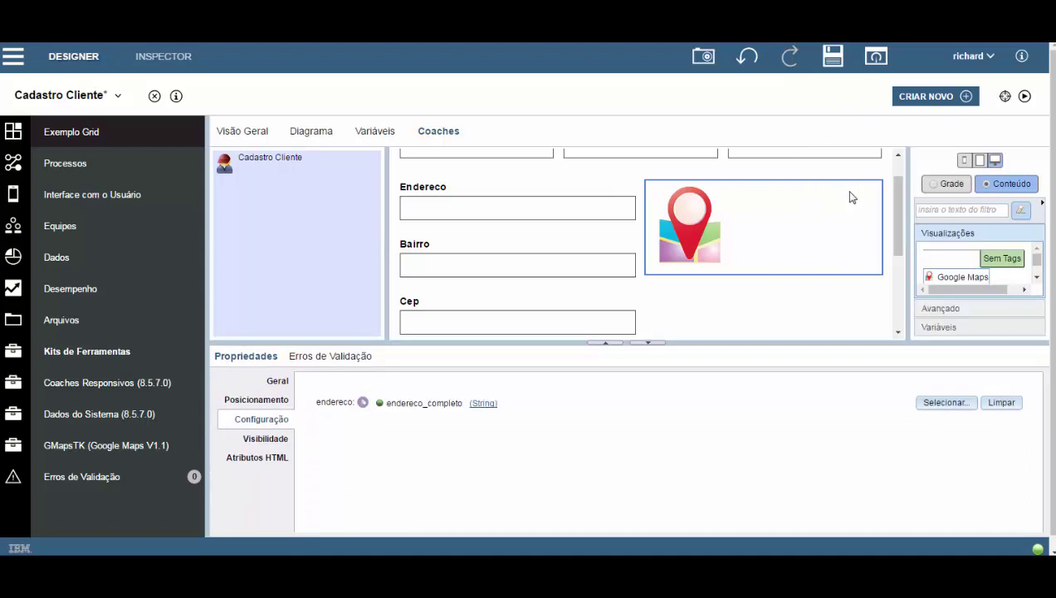
left_click(833, 56)
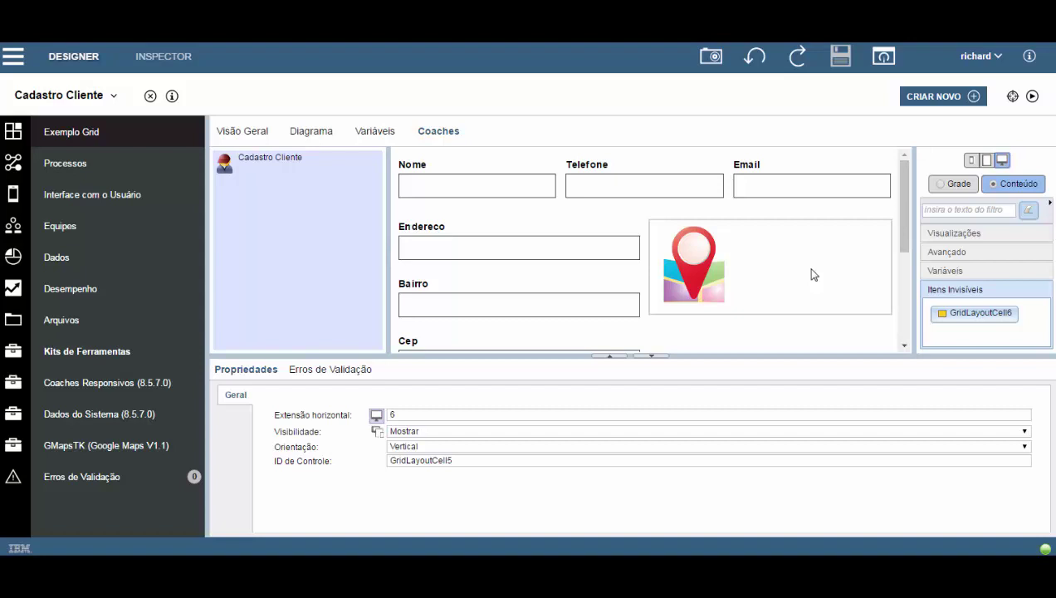
In the tablet grid layout, widen the Nome and Telefone cells to share the top row.
left_click(987, 165)
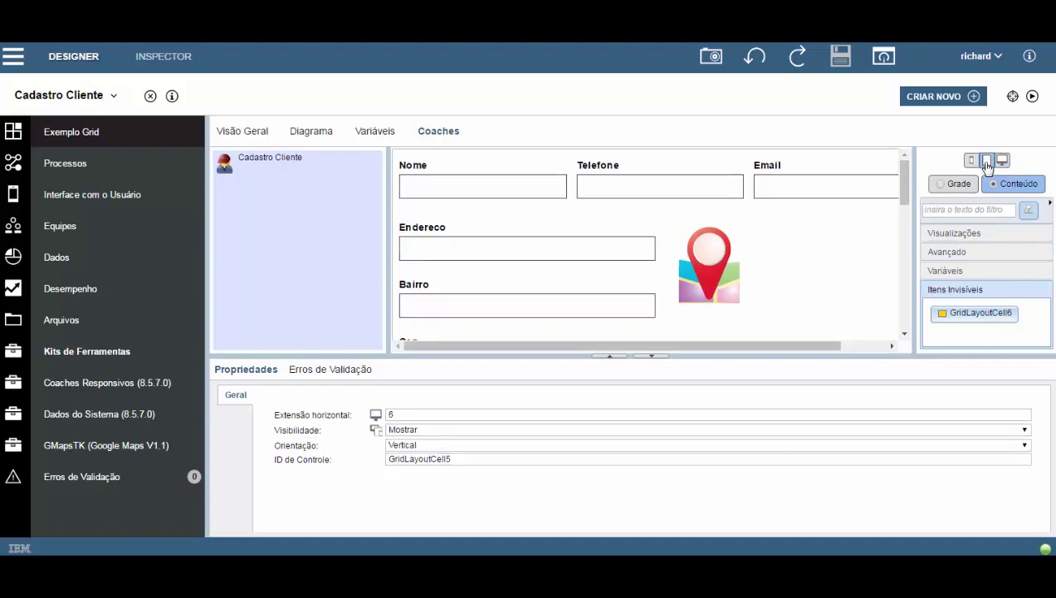
left_click(955, 184)
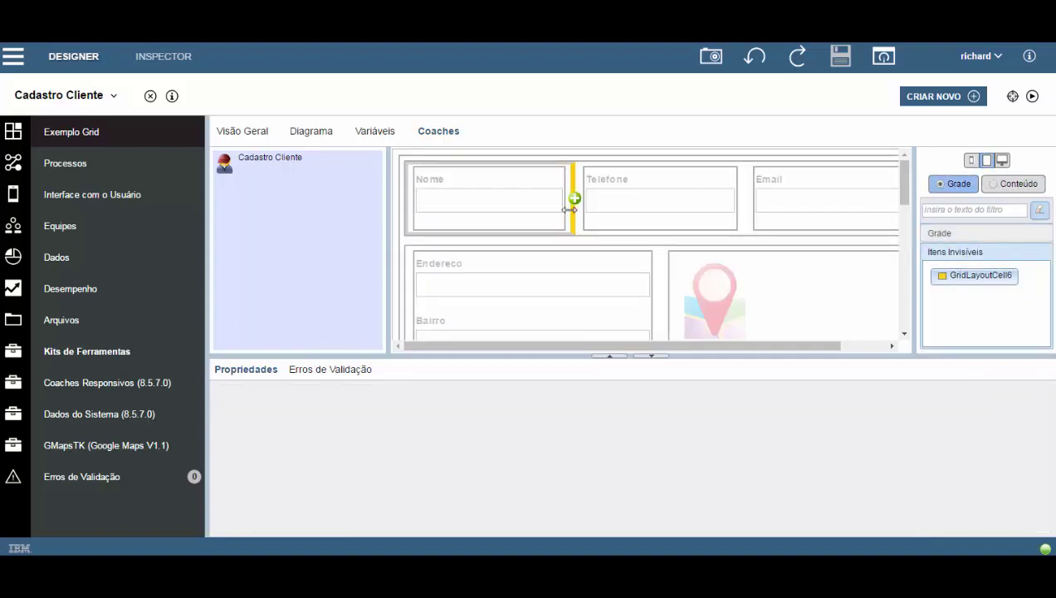
left_click(570, 210)
left_click_drag(570, 210, 655, 207)
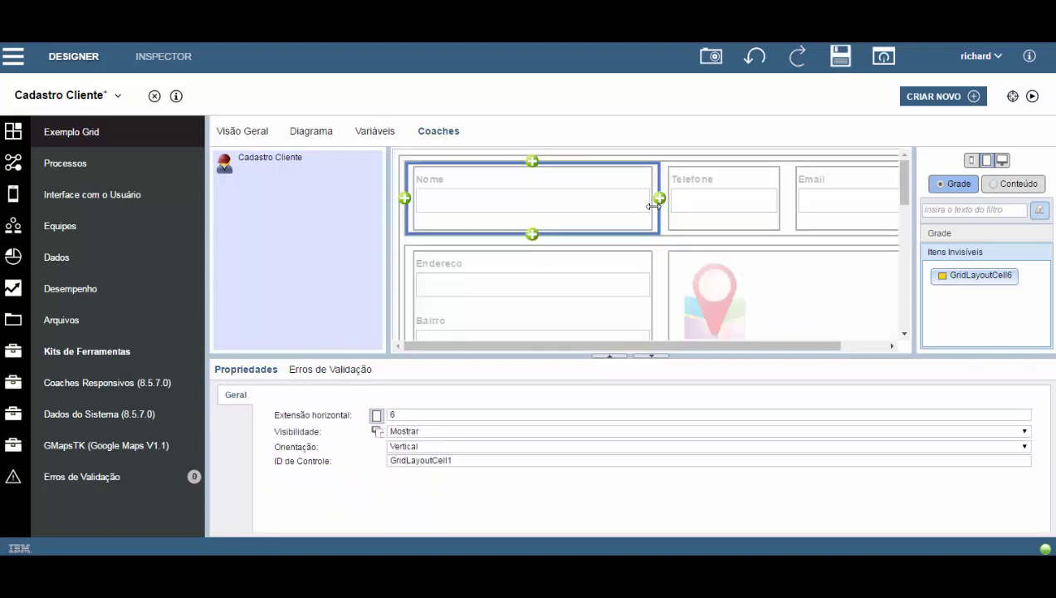
left_click_drag(783, 217, 857, 205)
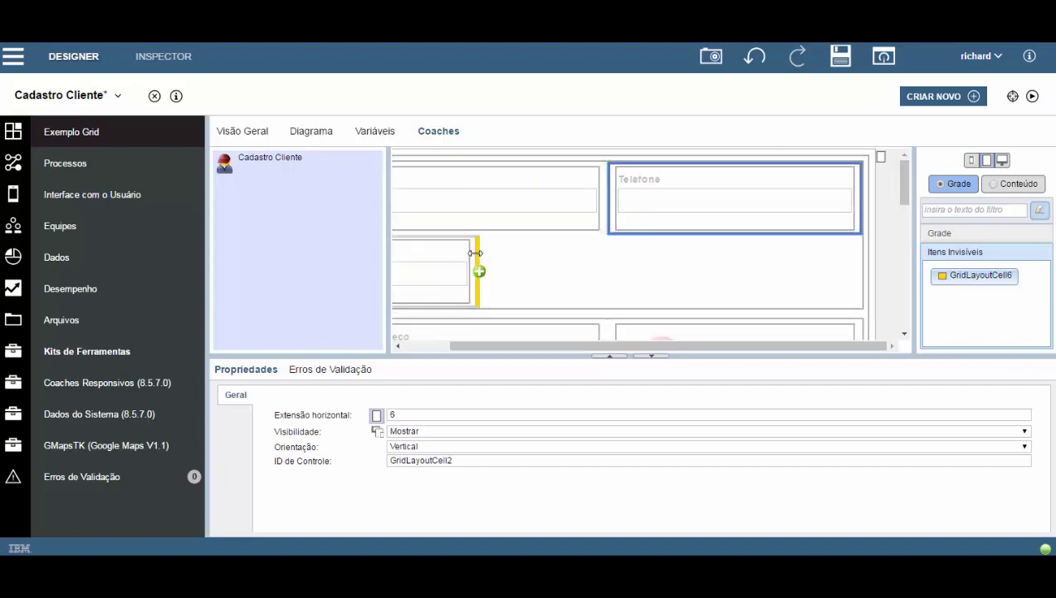
Stretch the Email cell across the full row and save the layout.
left_click_drag(479, 268, 846, 254)
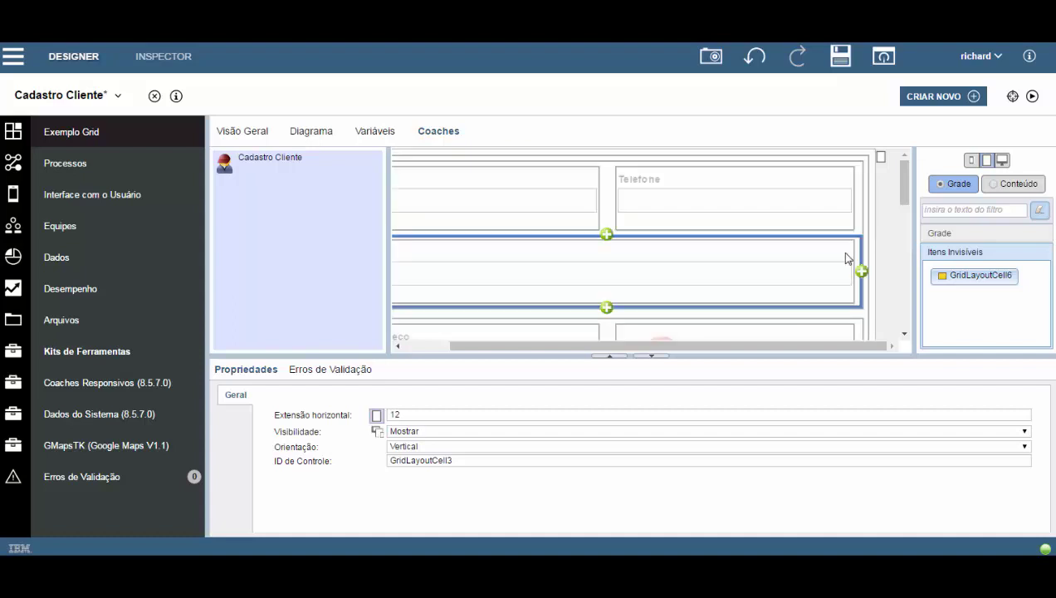
left_click_drag(649, 345, 506, 349)
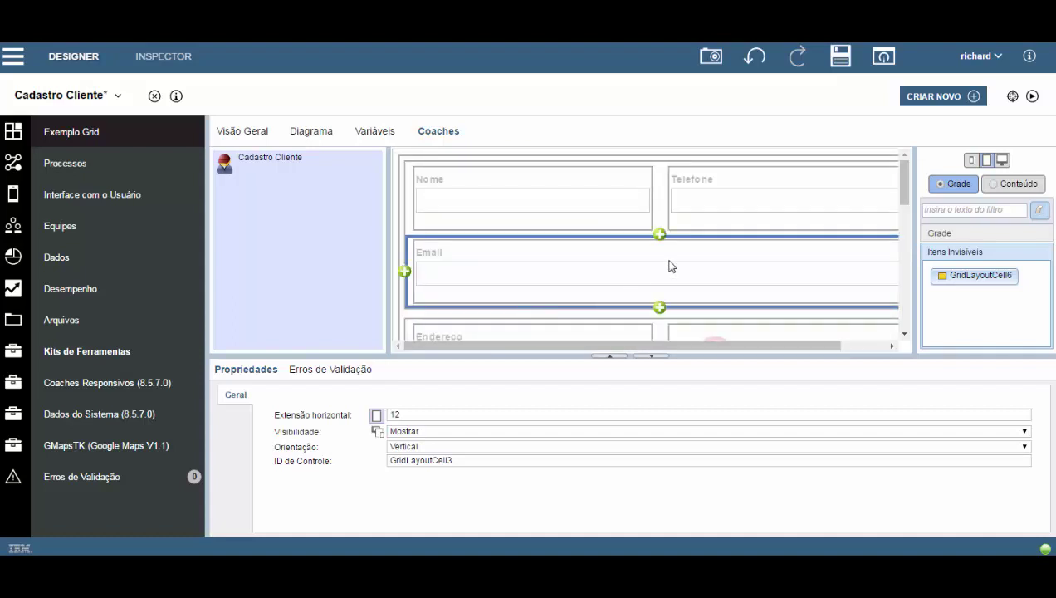
scroll(676, 264, "down", 1)
scroll(769, 264, "up", 1)
left_click(840, 56)
left_click(1033, 97)
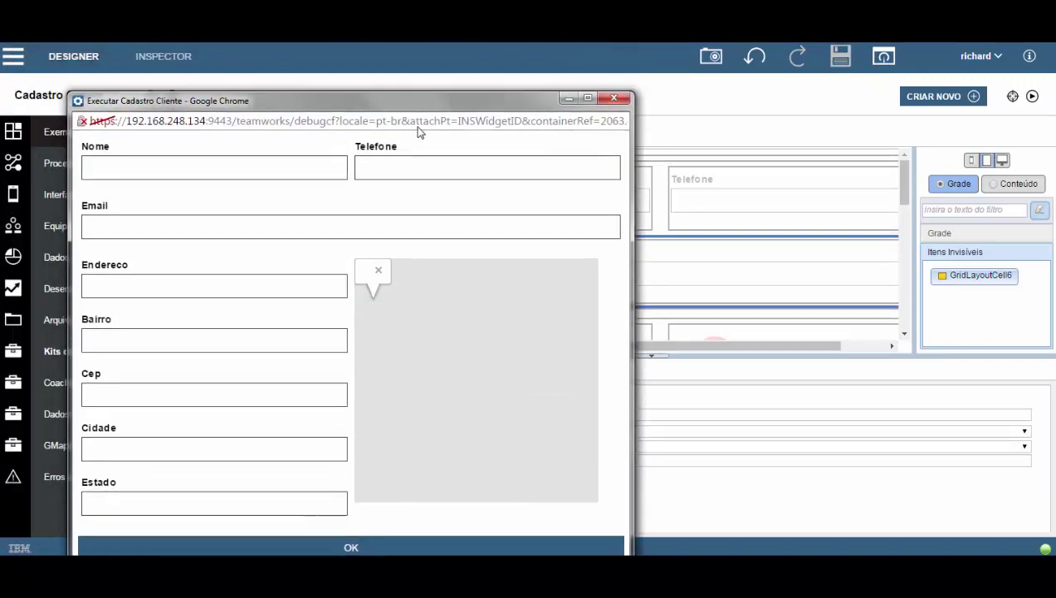
left_click_drag(403, 104, 384, 105)
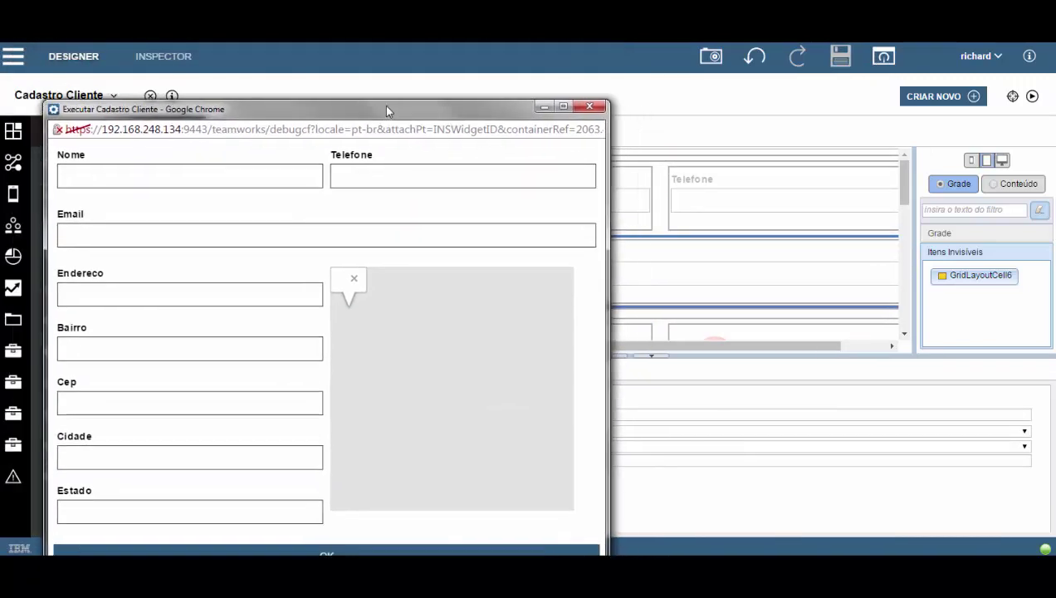
left_click_drag(614, 427, 960, 426)
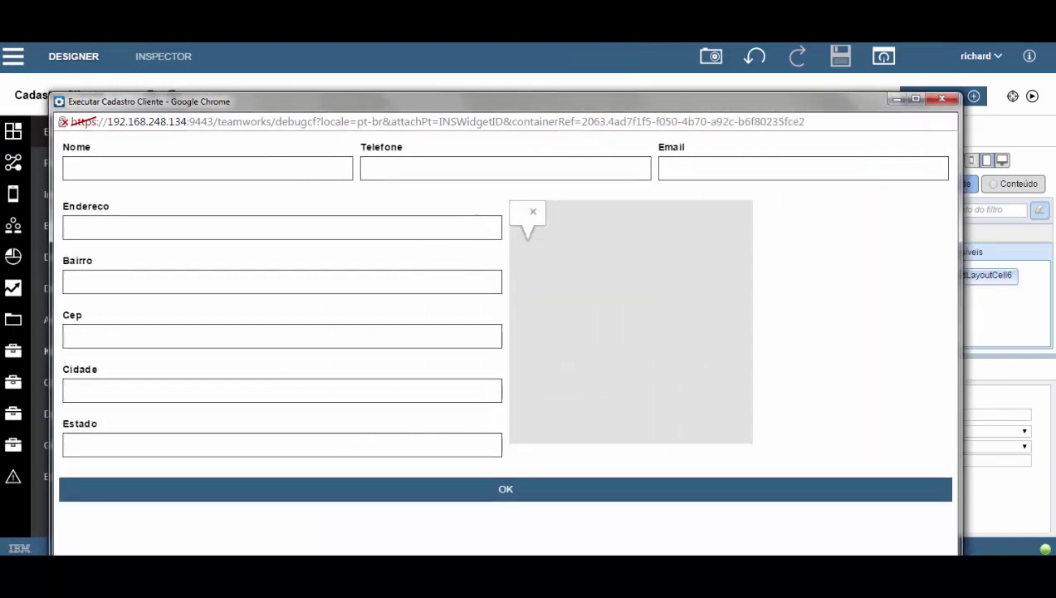
left_click_drag(273, 557, 275, 547)
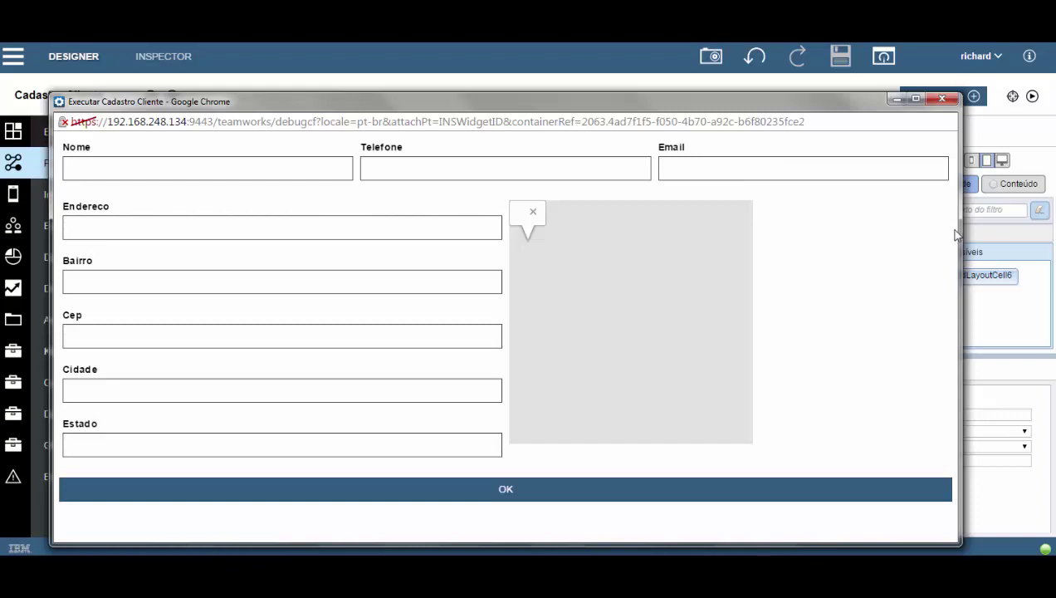
left_click_drag(956, 230, 695, 234)
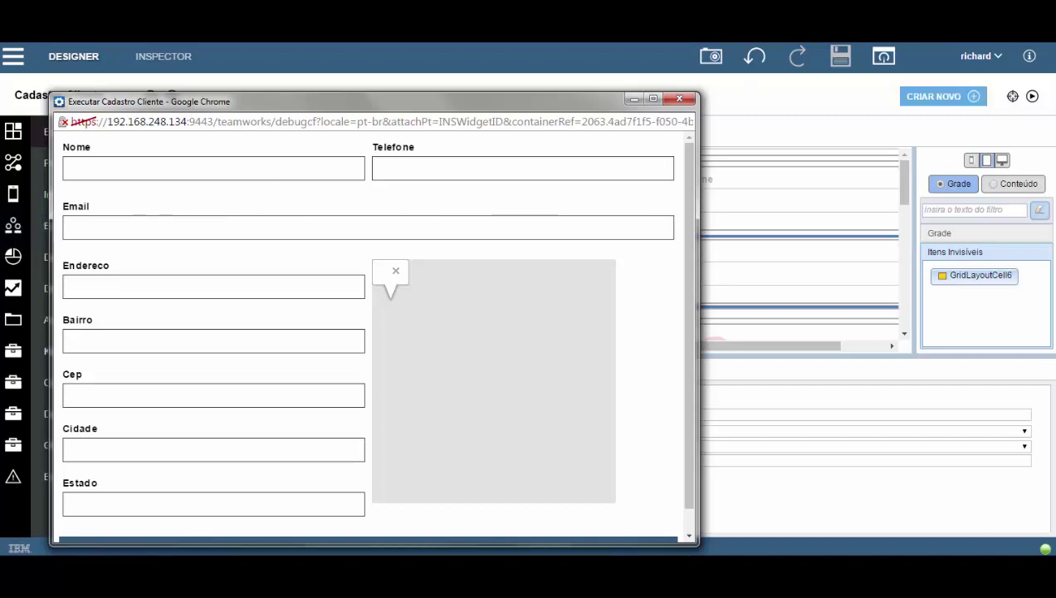
left_click_drag(562, 98, 612, 42)
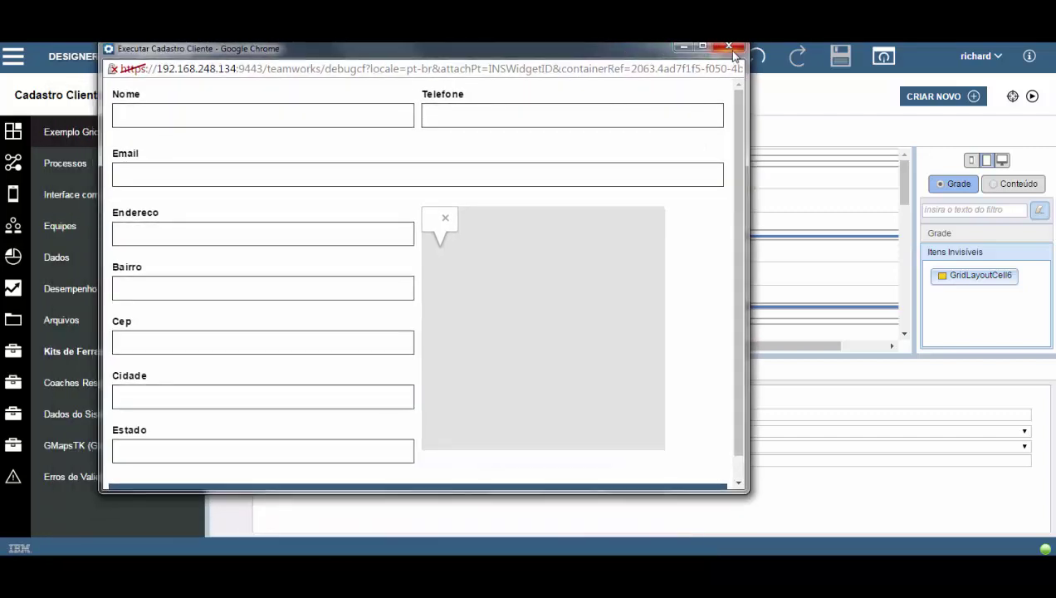
left_click(729, 44)
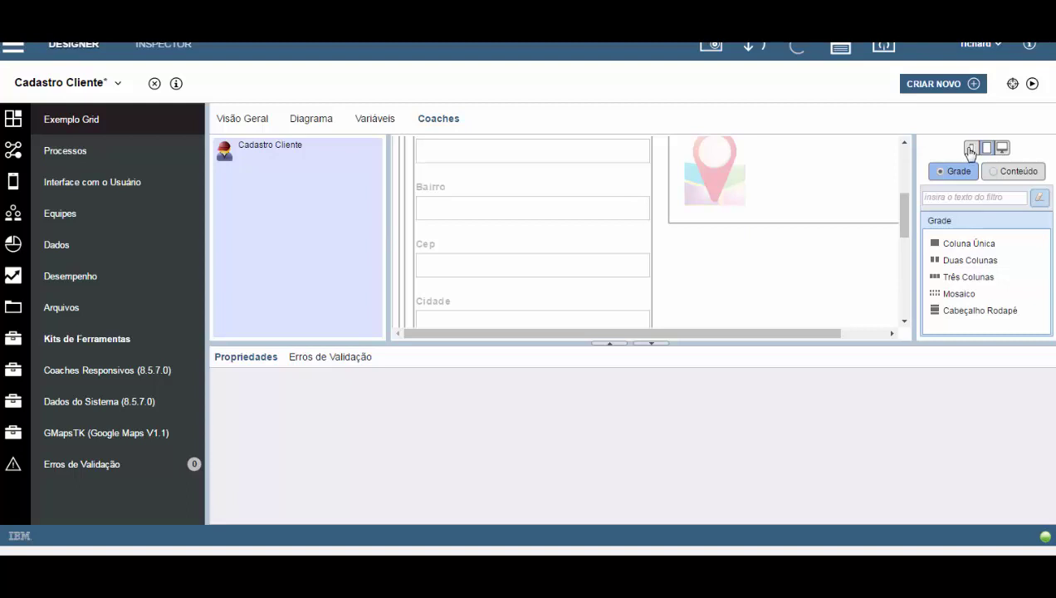
At phone width, set the map cell's Visibilidade to Ocultar.
left_click(969, 150)
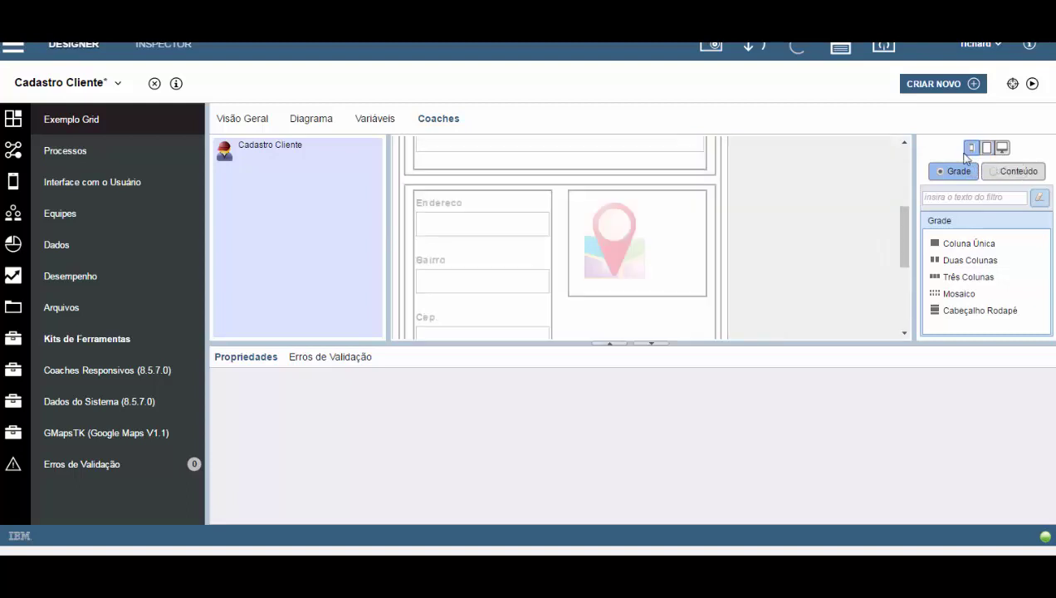
left_click_drag(901, 222, 905, 160)
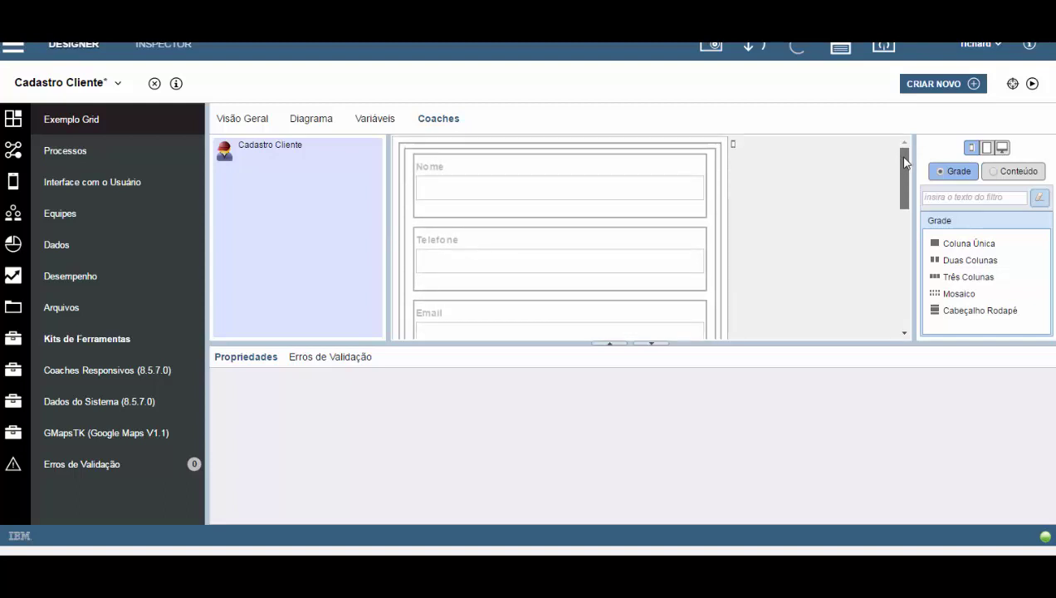
left_click_drag(905, 161, 905, 242)
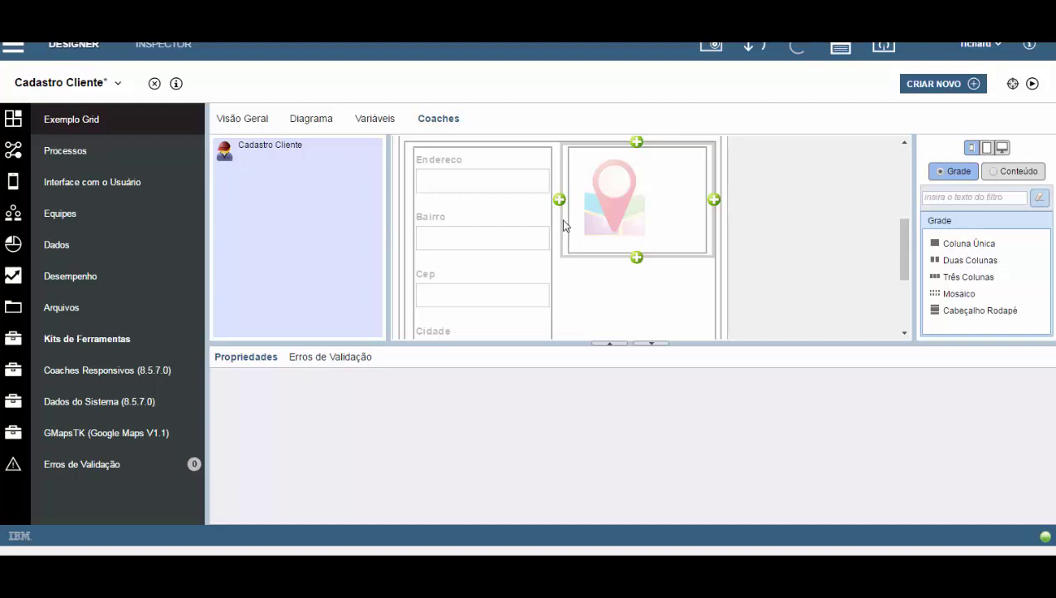
left_click(563, 224)
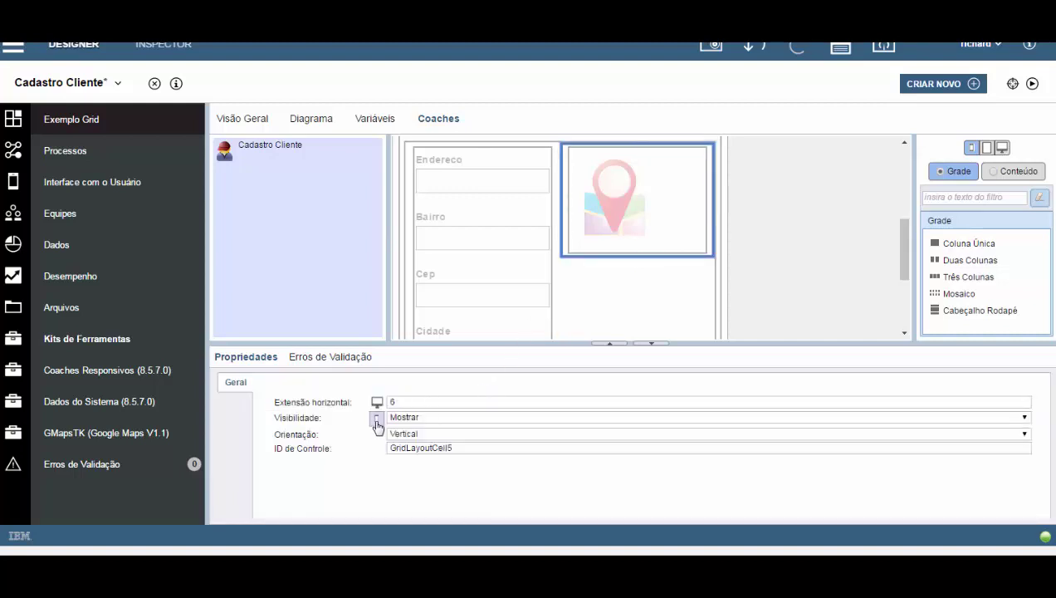
left_click(420, 418)
left_click(422, 442)
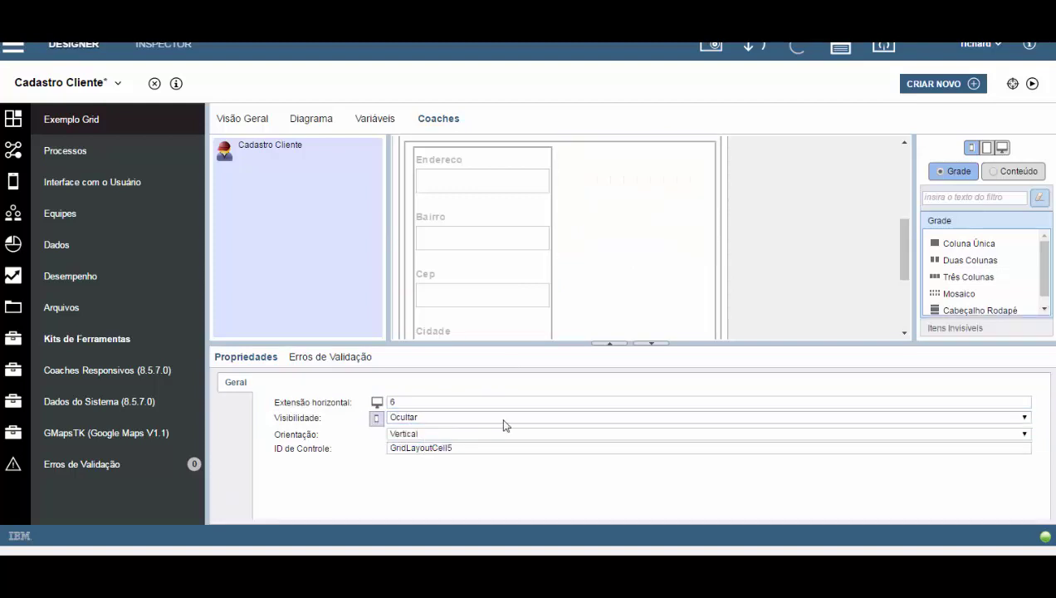
Widen the address fields cell to span all 12 columns.
left_click(555, 280)
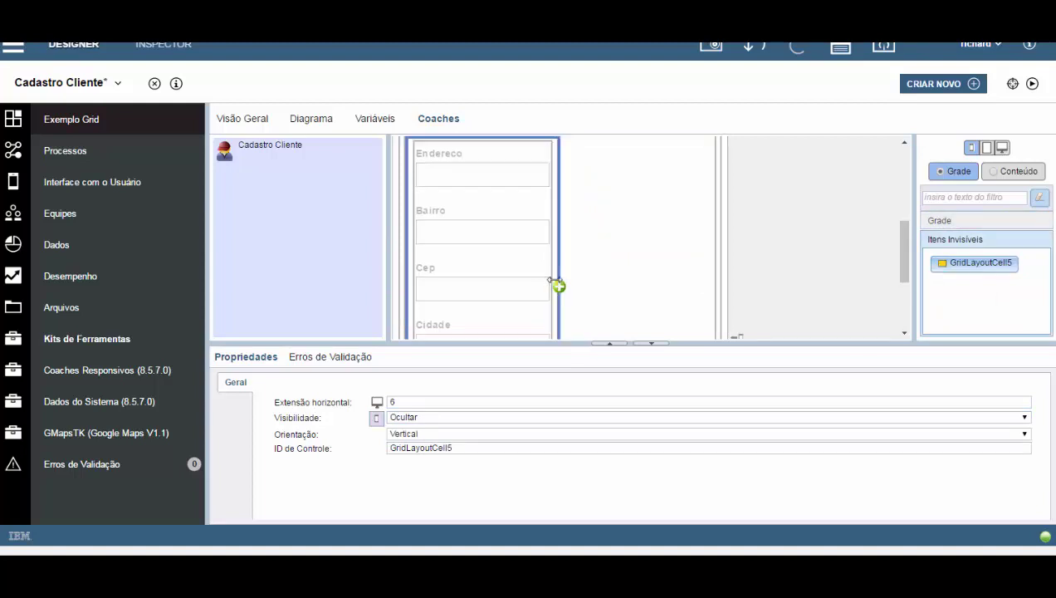
left_click_drag(556, 280, 727, 255)
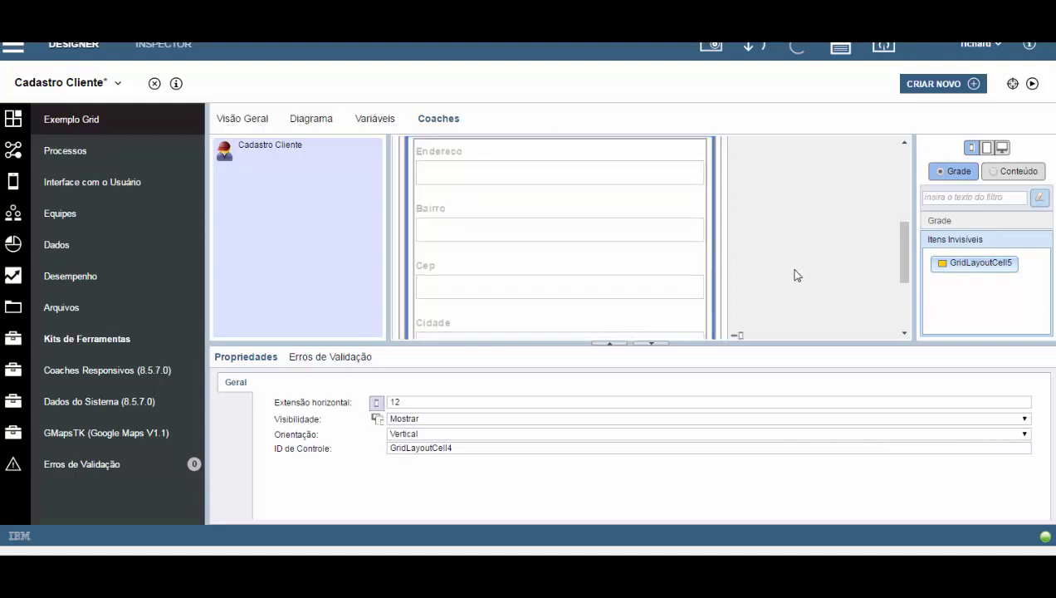
scroll(792, 278, "down", 3)
scroll(793, 287, "up", 3)
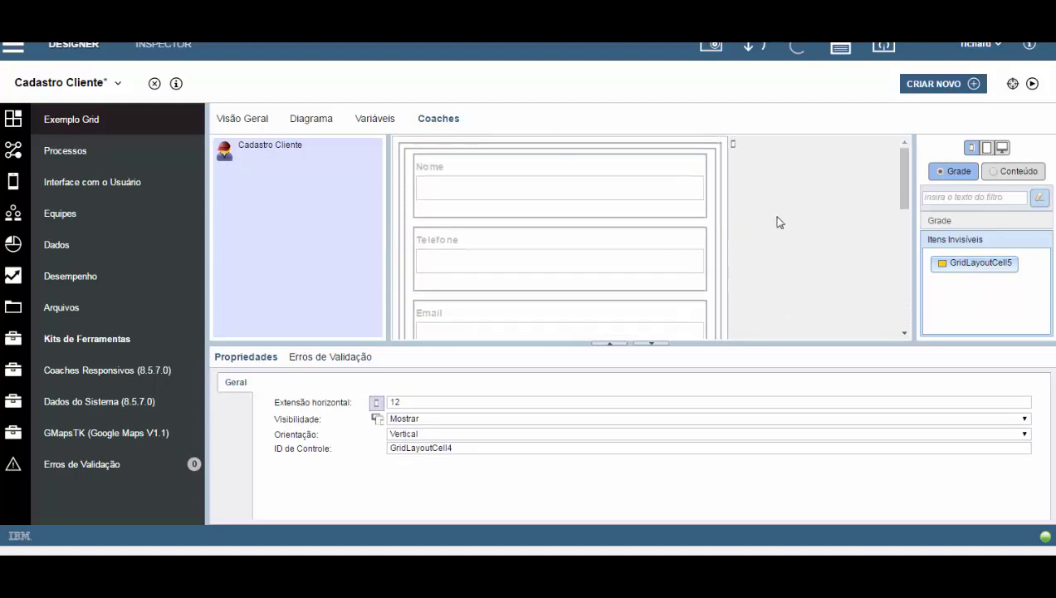
scroll(777, 249, "down", 4)
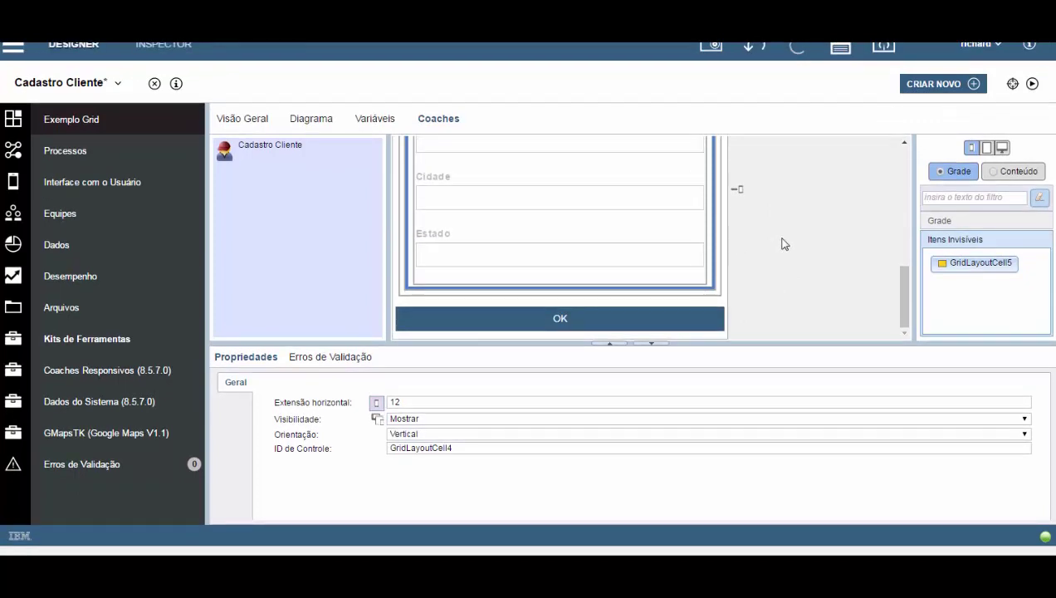
Insert a grid cell above OK and place a button in it below Estado.
left_click_drag(719, 249, 561, 299)
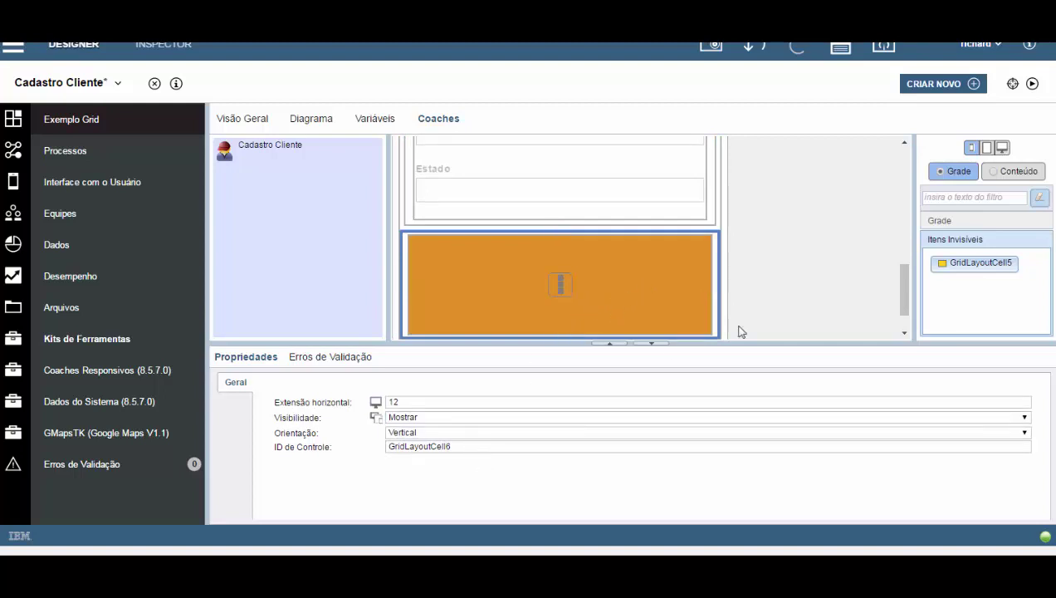
left_click(1002, 172)
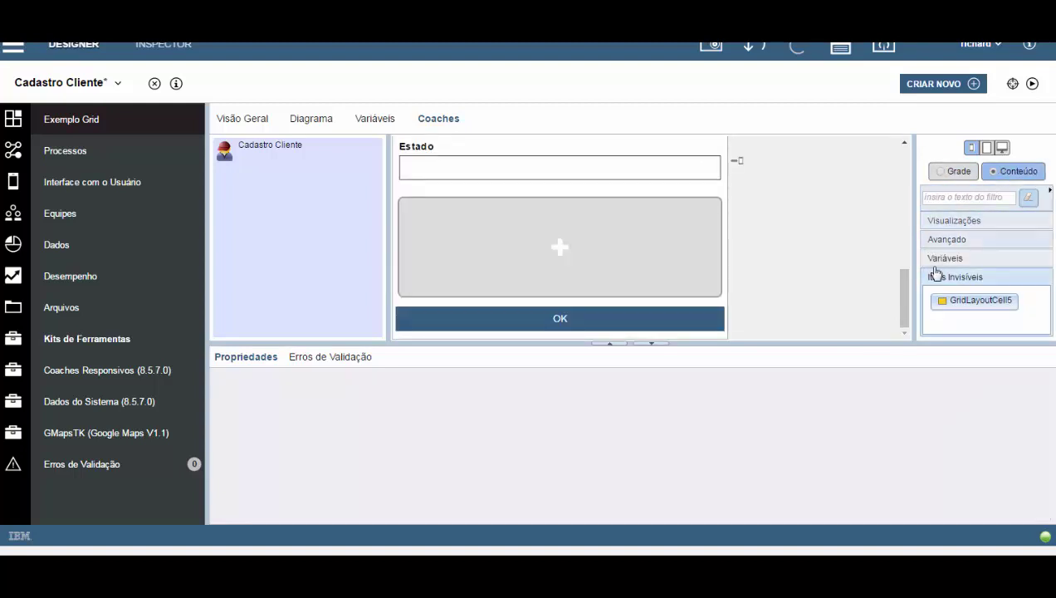
left_click(955, 220)
scroll(971, 258, "down", 2)
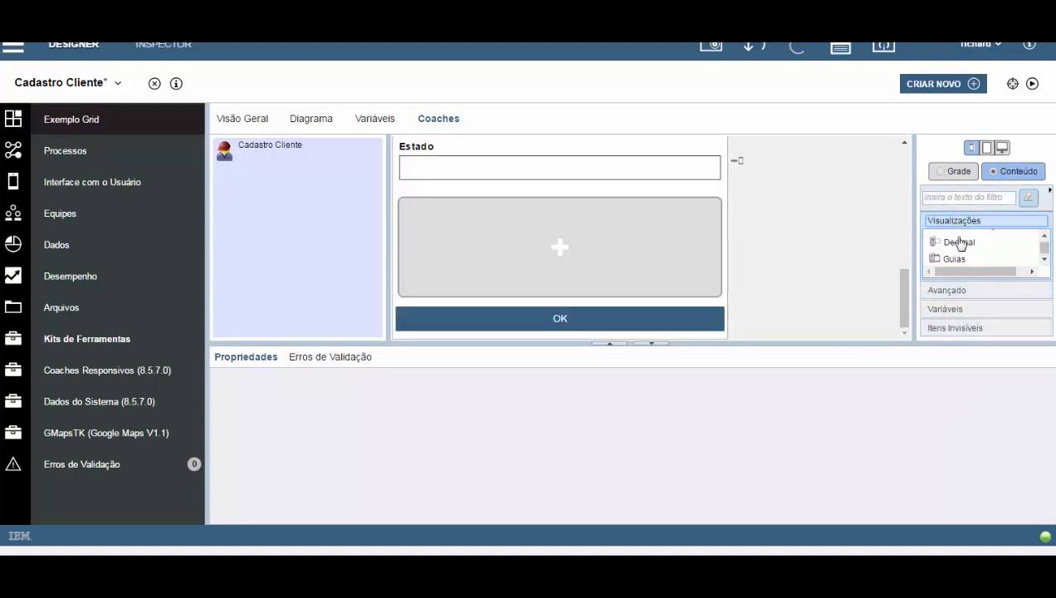
left_click_drag(955, 260, 597, 290)
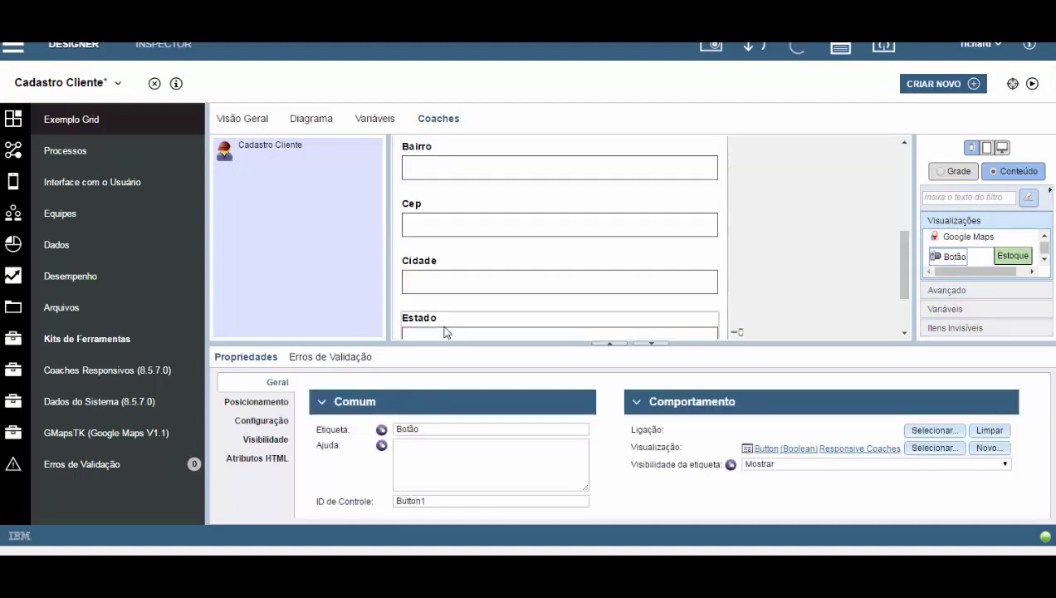
Change the new button's label to 'Exibir Mapa'.
left_click_drag(440, 430, 337, 424)
type("Exibir Mapa")
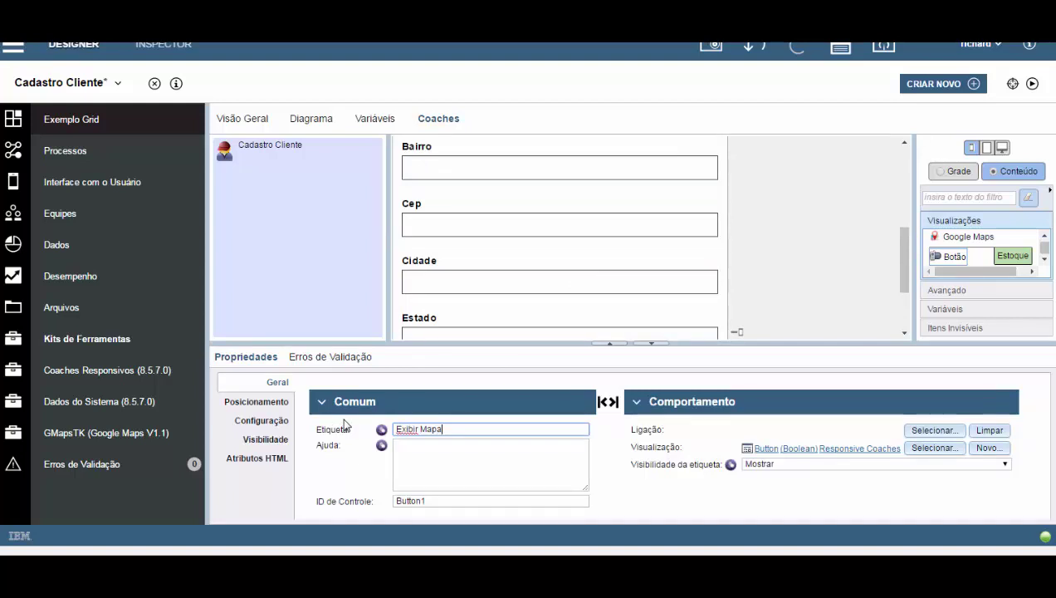
scroll(597, 256, "down", 2)
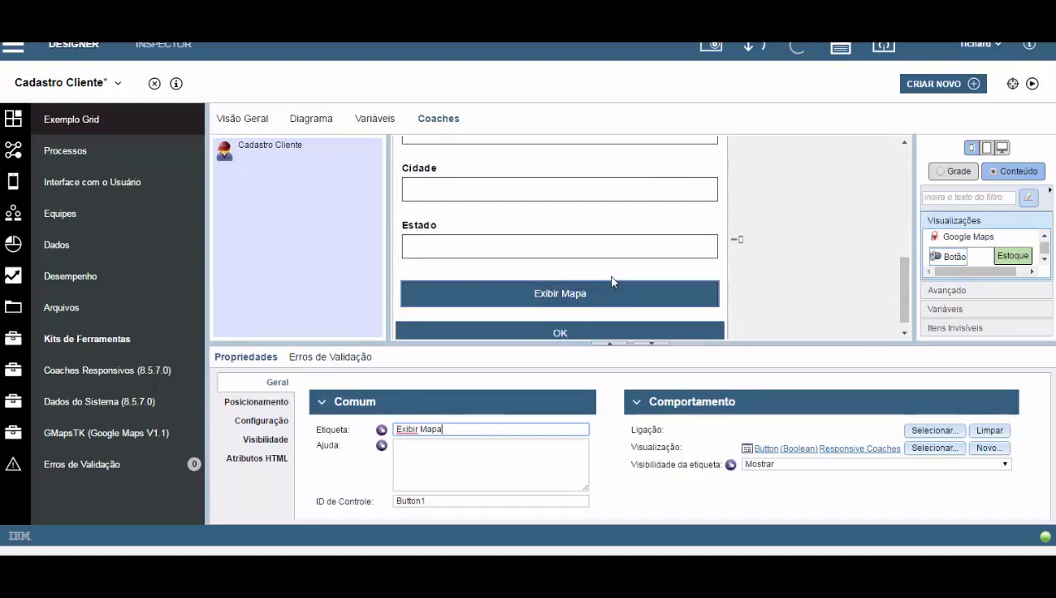
left_click(613, 277)
left_click(951, 172)
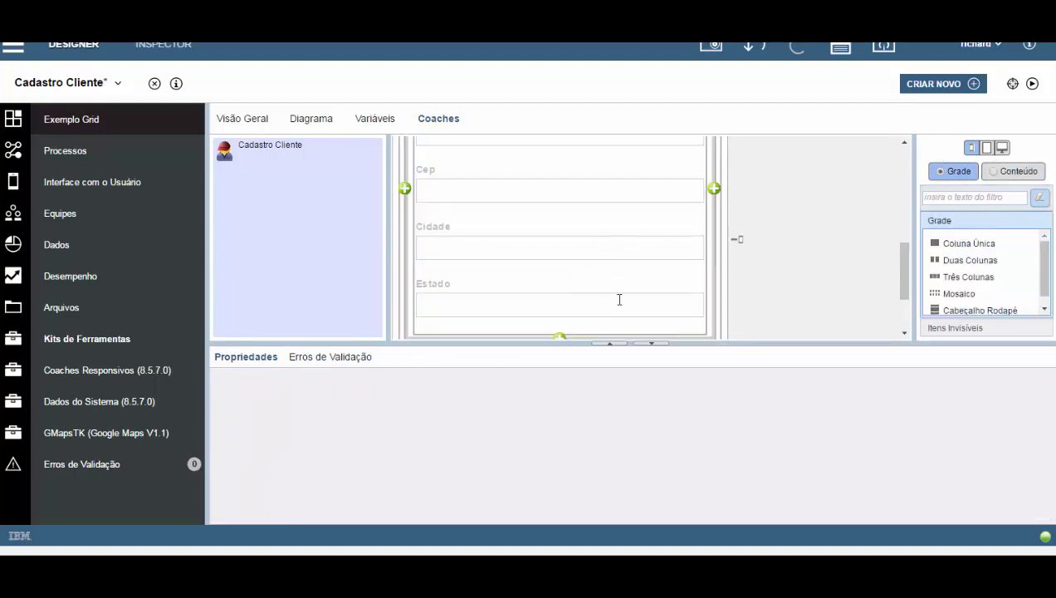
scroll(631, 286, "down", 2)
Hide the Exibir Mapa button's grid cell at desktop width.
left_click(632, 292)
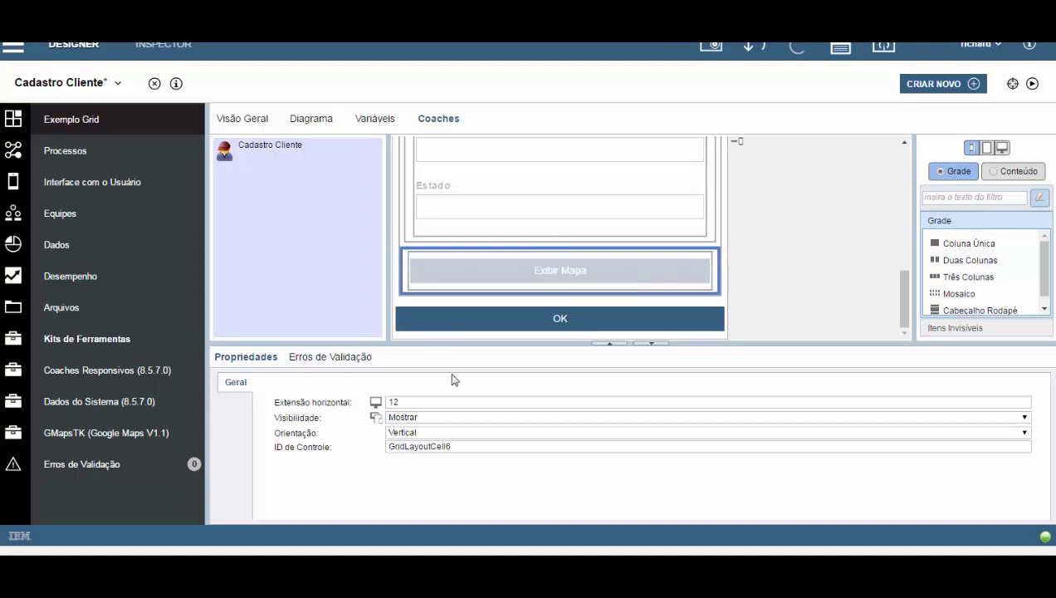
left_click(1002, 150)
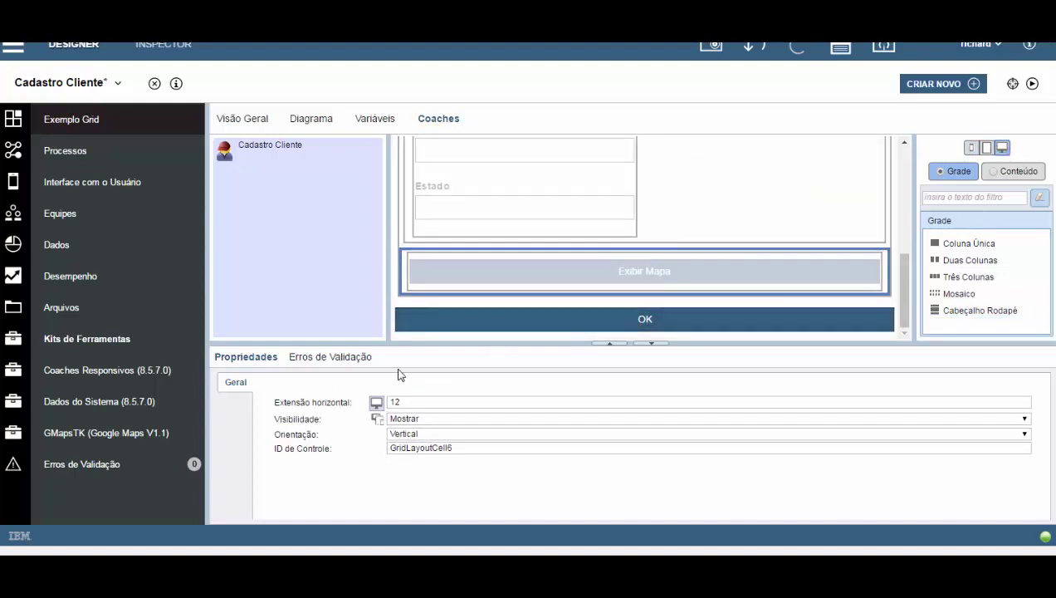
left_click(406, 424)
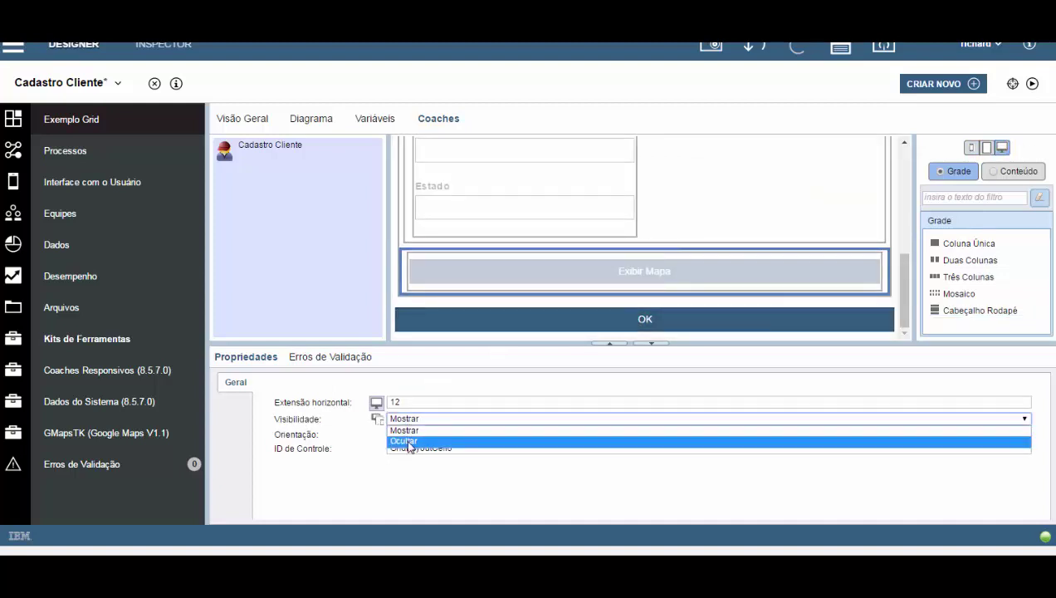
left_click(410, 440)
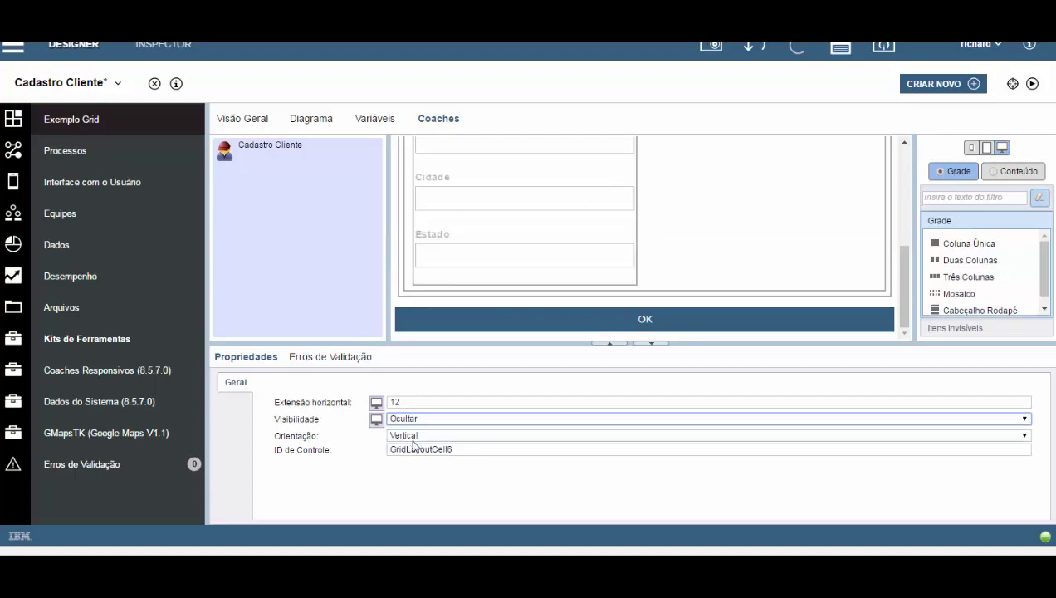
At phone width, set GridLayoutCell6's Visibilidade to Mostrar.
left_click(988, 149)
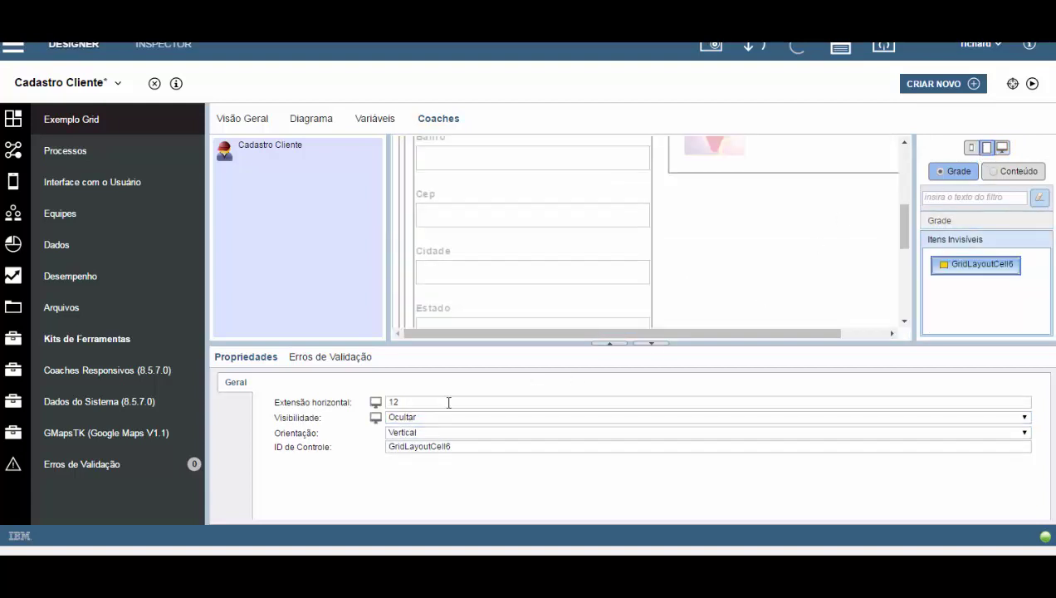
left_click_drag(903, 224, 909, 274)
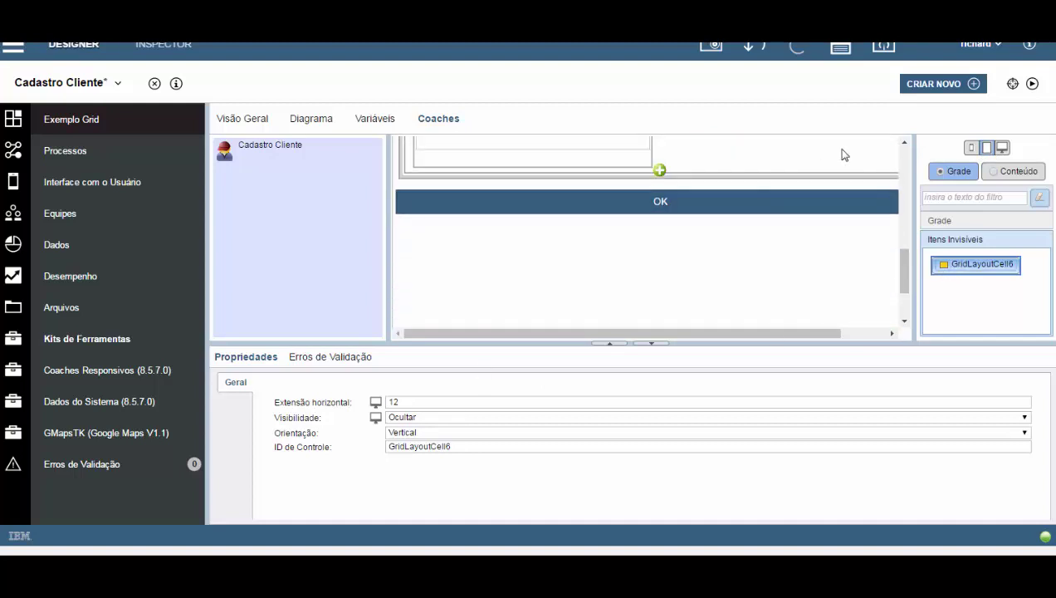
left_click(970, 150)
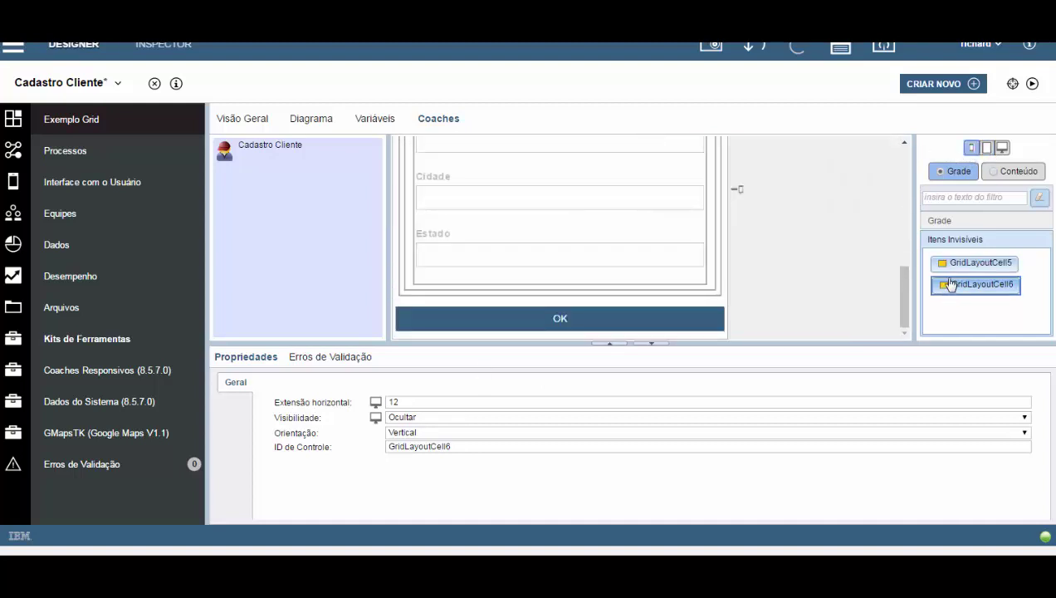
left_click(953, 265)
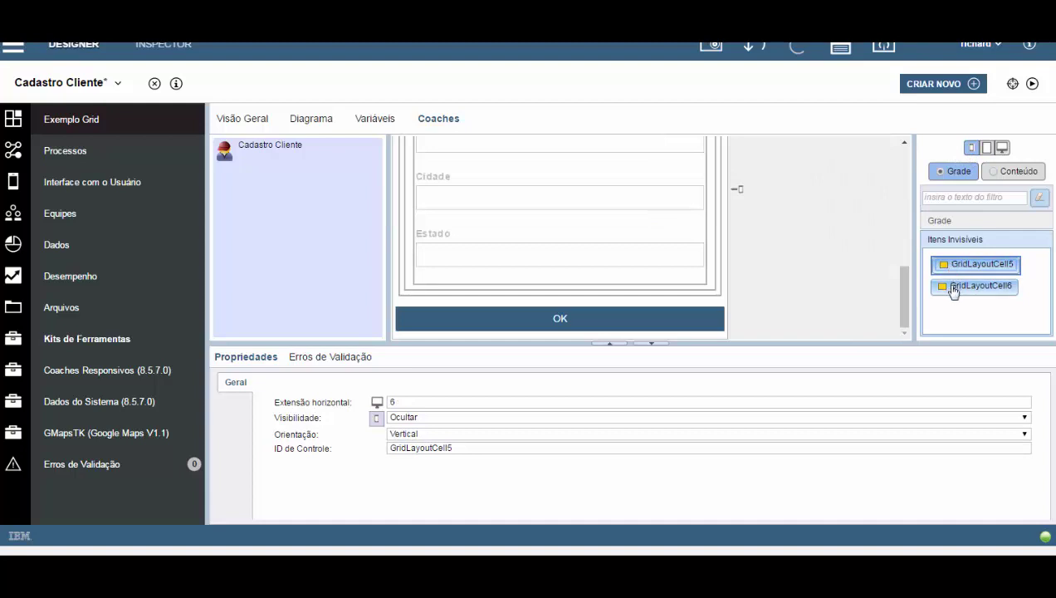
left_click(953, 288)
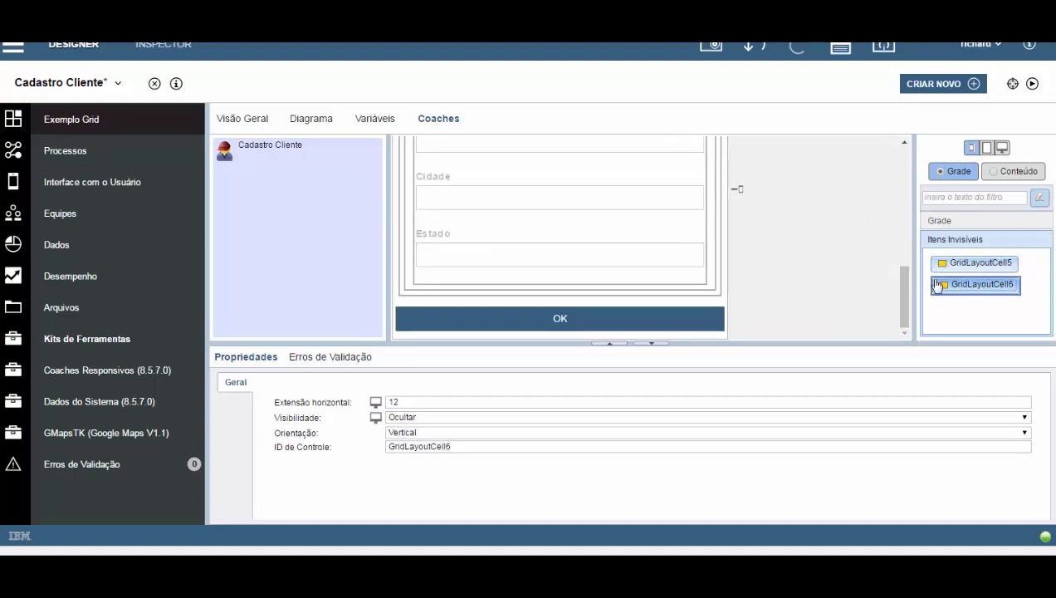
left_click(417, 420)
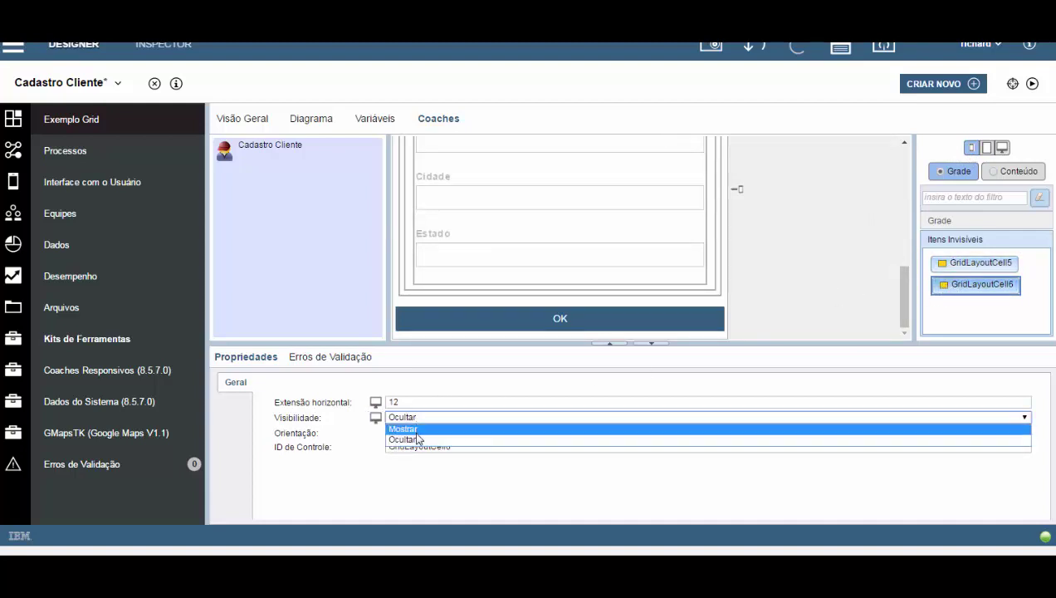
left_click(411, 428)
scroll(905, 289, "down", 1)
mouse_move(904, 290)
left_mouse_down()
mouse_move(903, 276)
mouse_move(902, 294)
left_mouse_up()
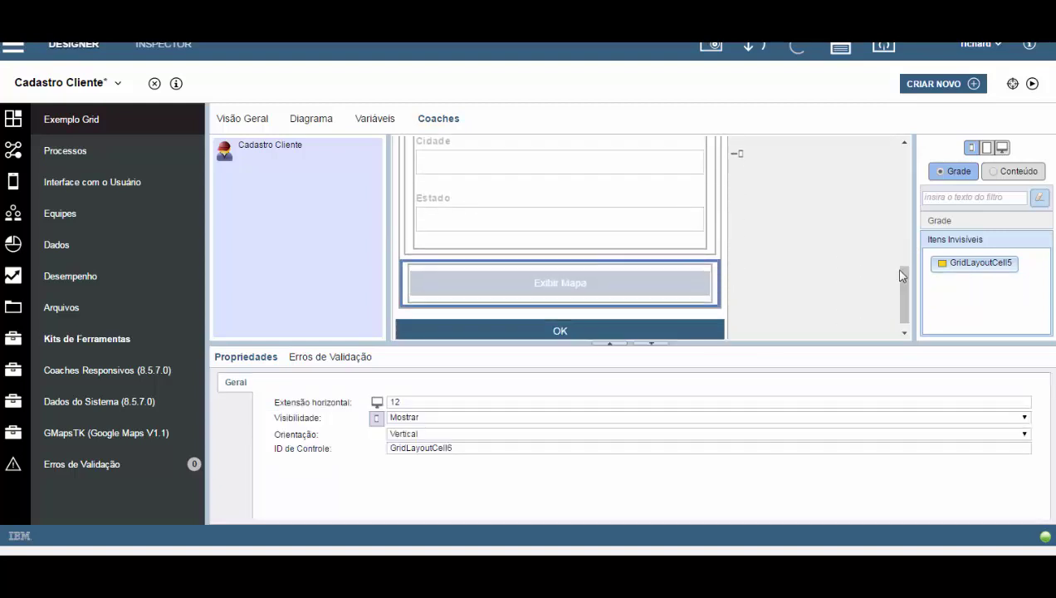
Confirm the button is hidden at tablet width and shown at phone width.
left_click(987, 148)
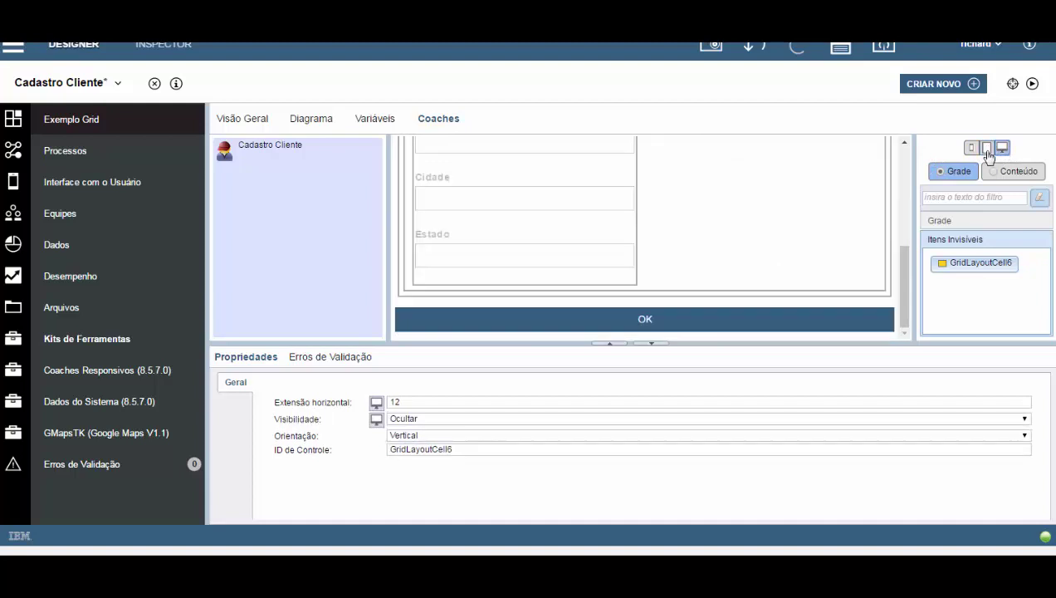
left_click(971, 147)
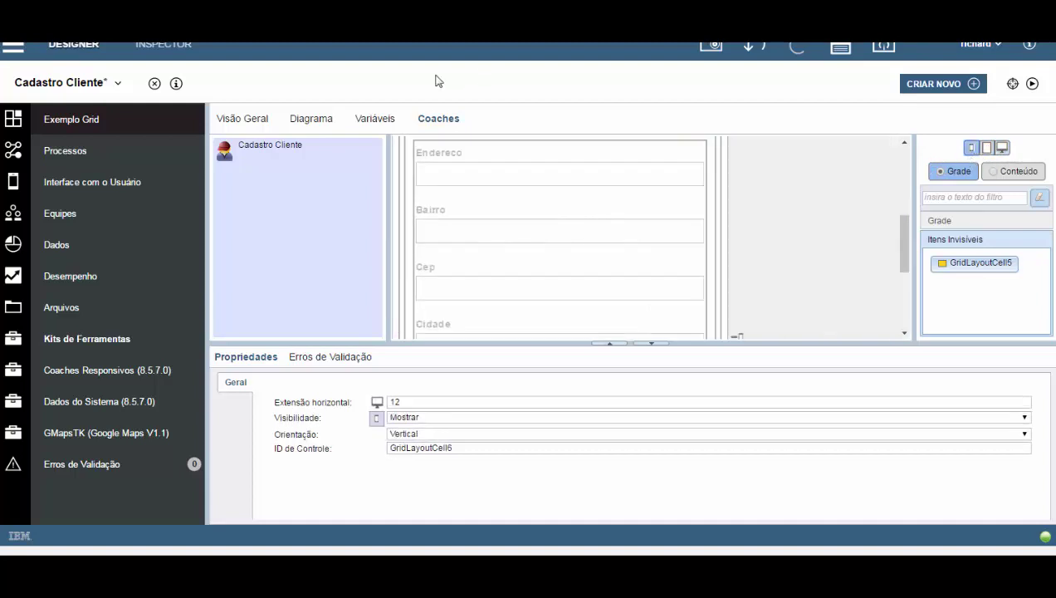
left_click(309, 121)
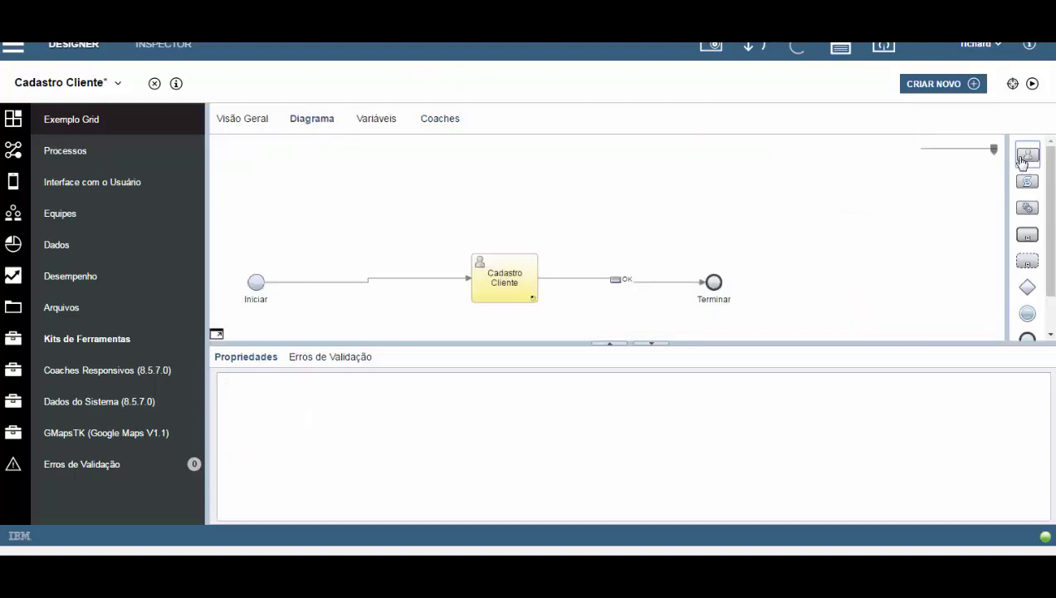
Add a coach linked from Cadastro Cliente by the Exibir Mapa flow and name it Exibir Mapa.
left_click_drag(1025, 163, 617, 189)
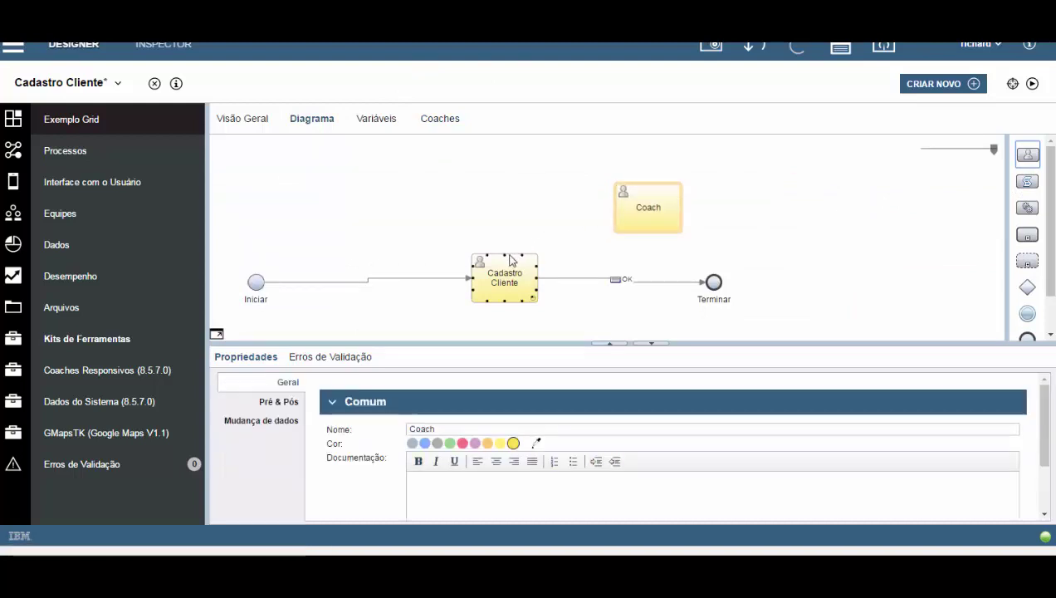
left_click_drag(508, 252, 469, 237)
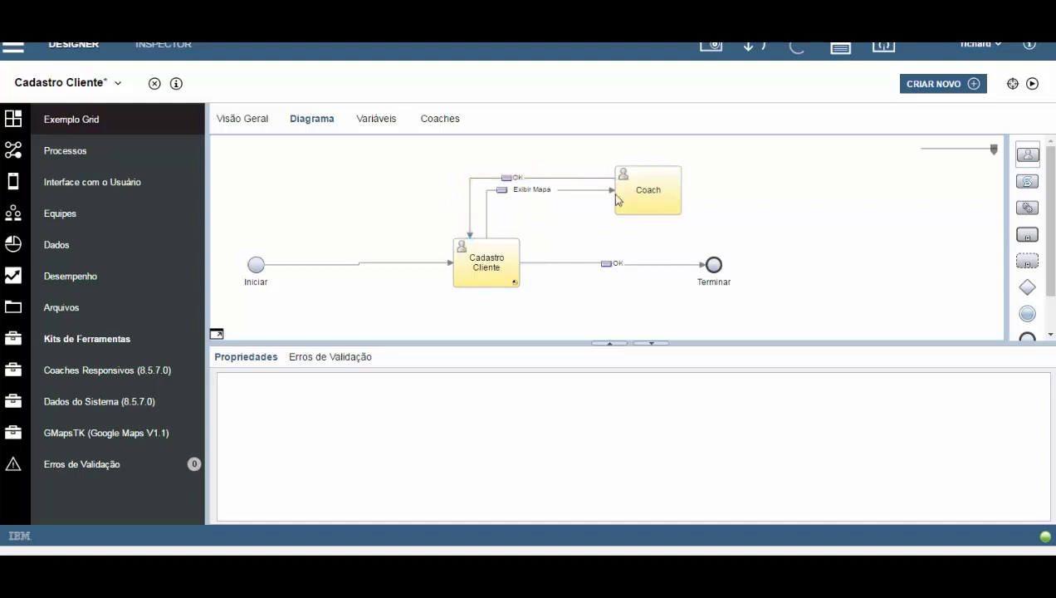
left_click(649, 190)
double_click(441, 428)
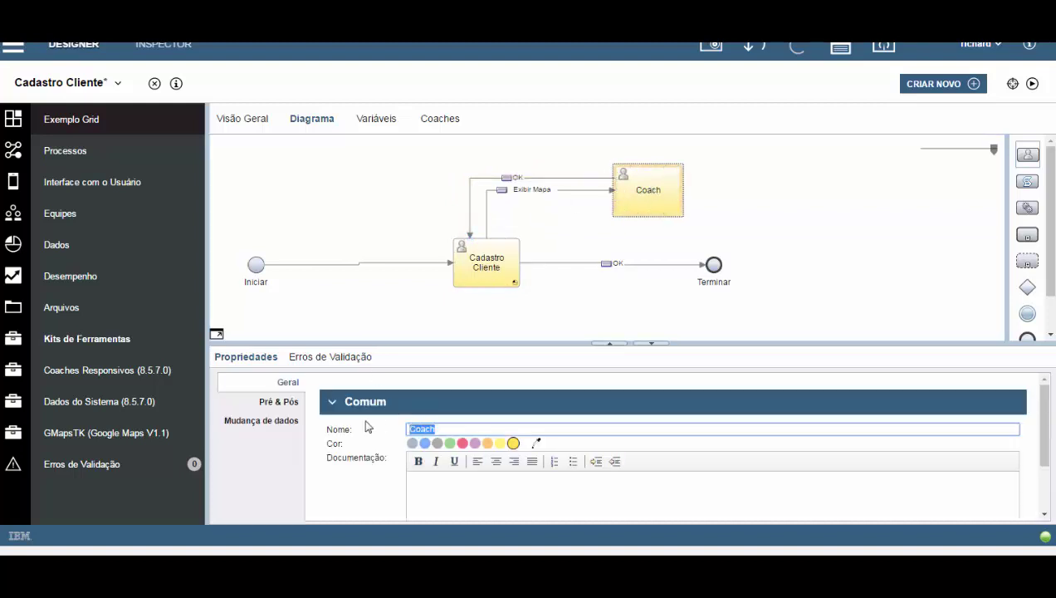
type("Exibir Mapa")
left_click(440, 118)
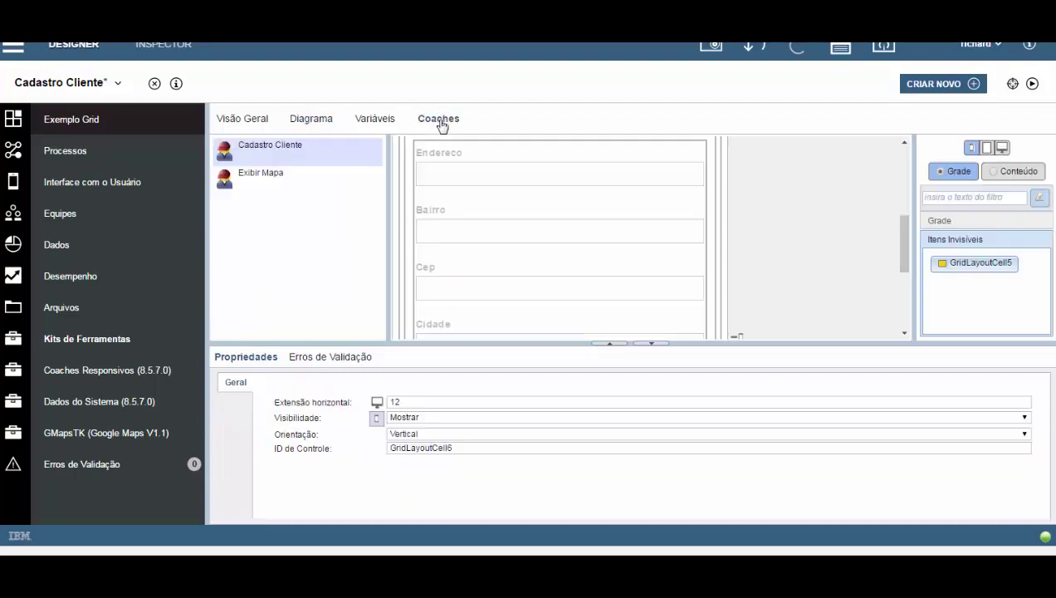
Start the Exibir Mapa coach from the default template and add the endereco_completo variable.
left_click(231, 179)
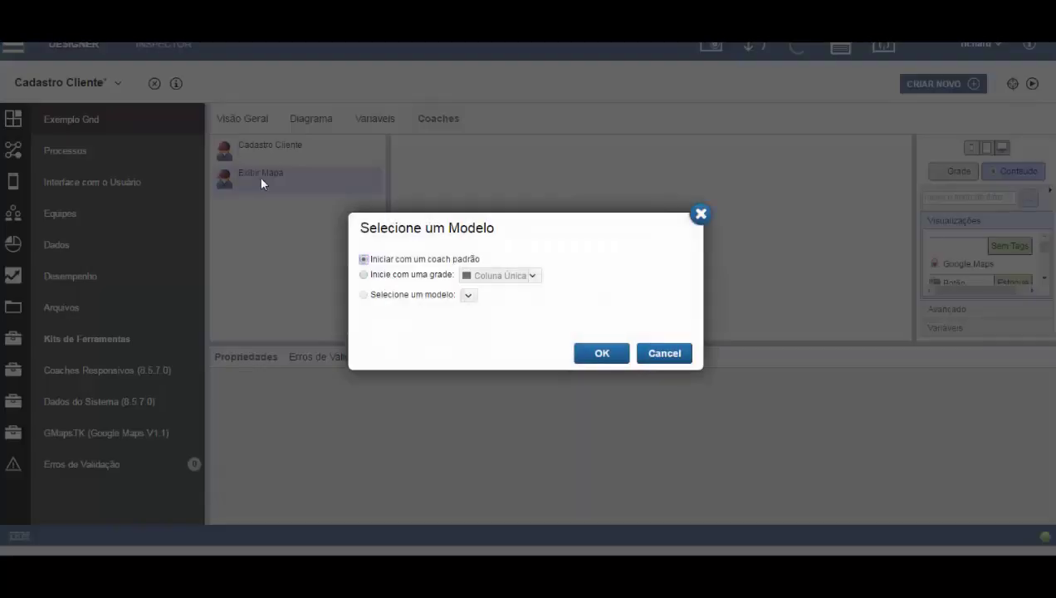
left_click(598, 355)
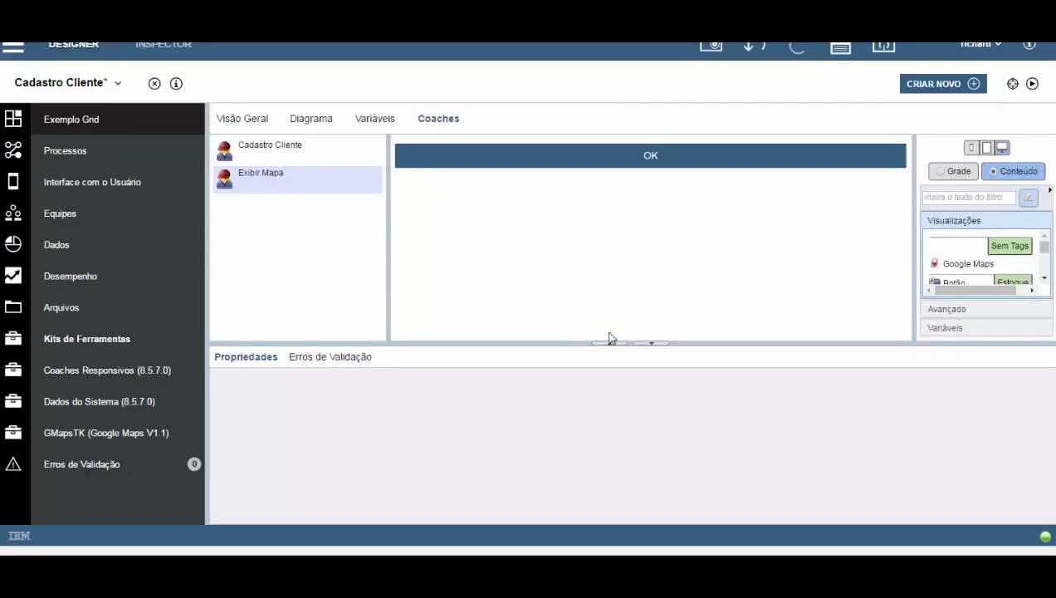
left_click(955, 329)
left_click(936, 314)
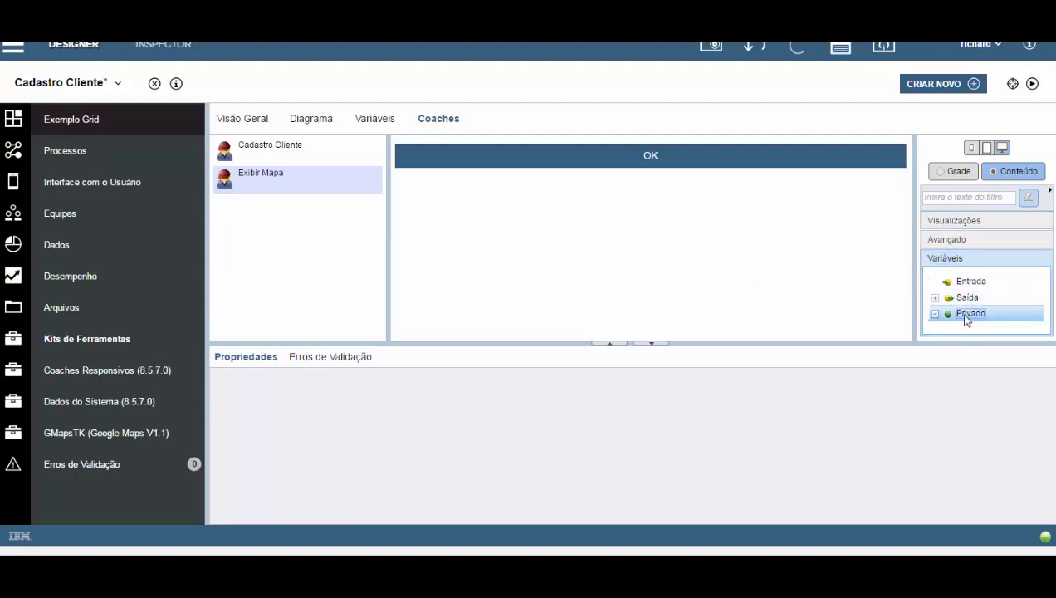
mouse_move(990, 310)
left_mouse_down()
mouse_move(501, 124)
mouse_move(479, 147)
left_mouse_up()
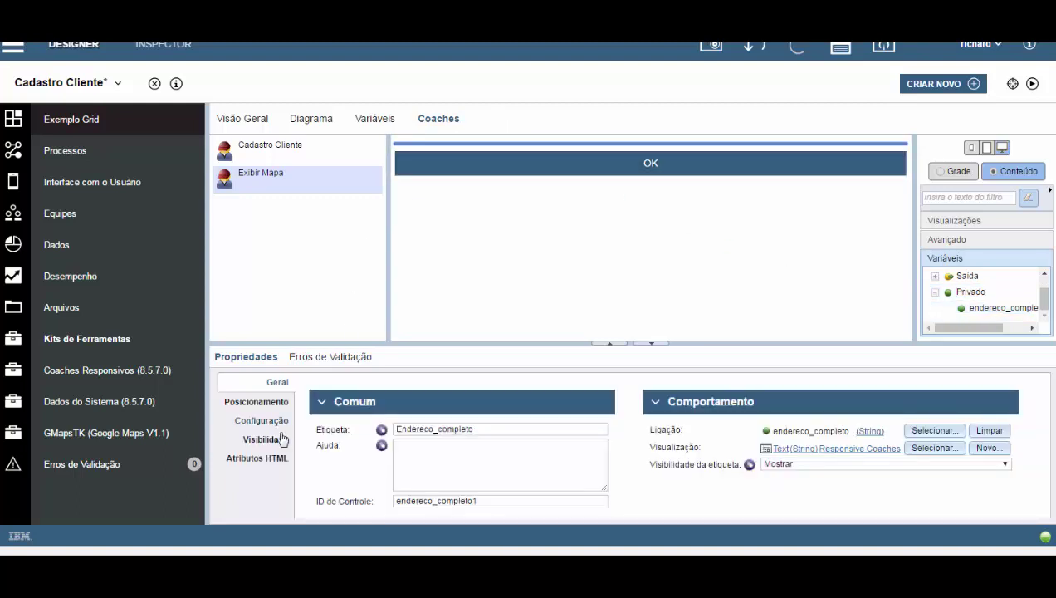
Make the address field read-only and shorten its label to 'Endereco'.
left_click(277, 443)
left_click(417, 416)
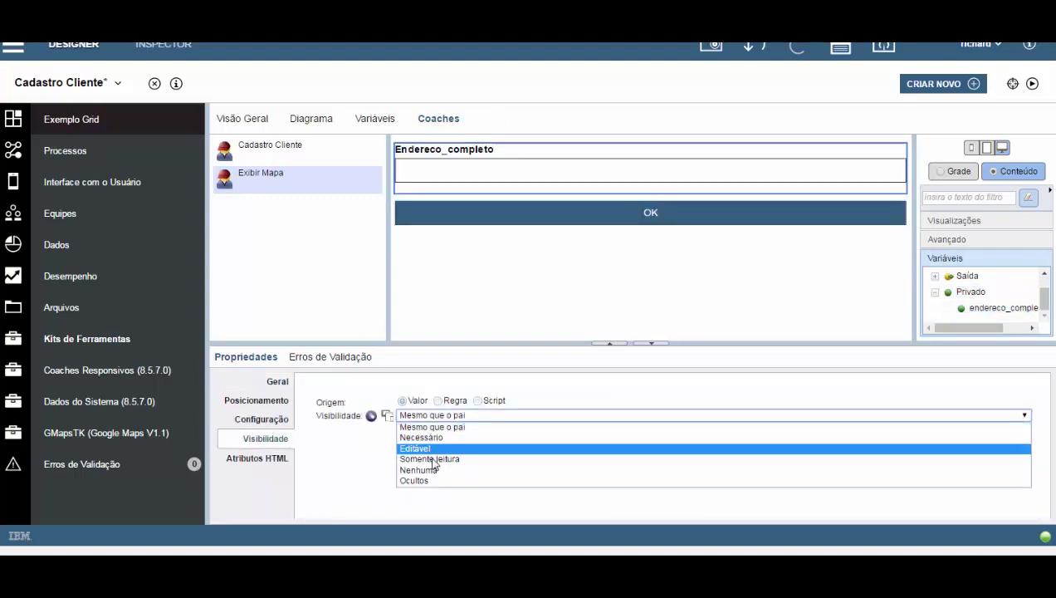
left_click(435, 459)
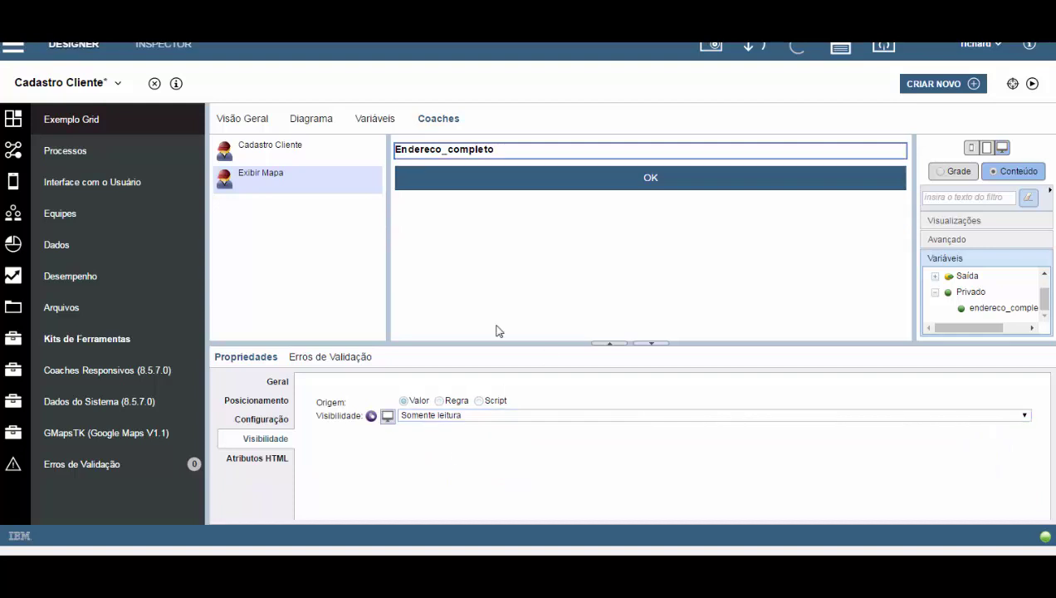
left_click(276, 381)
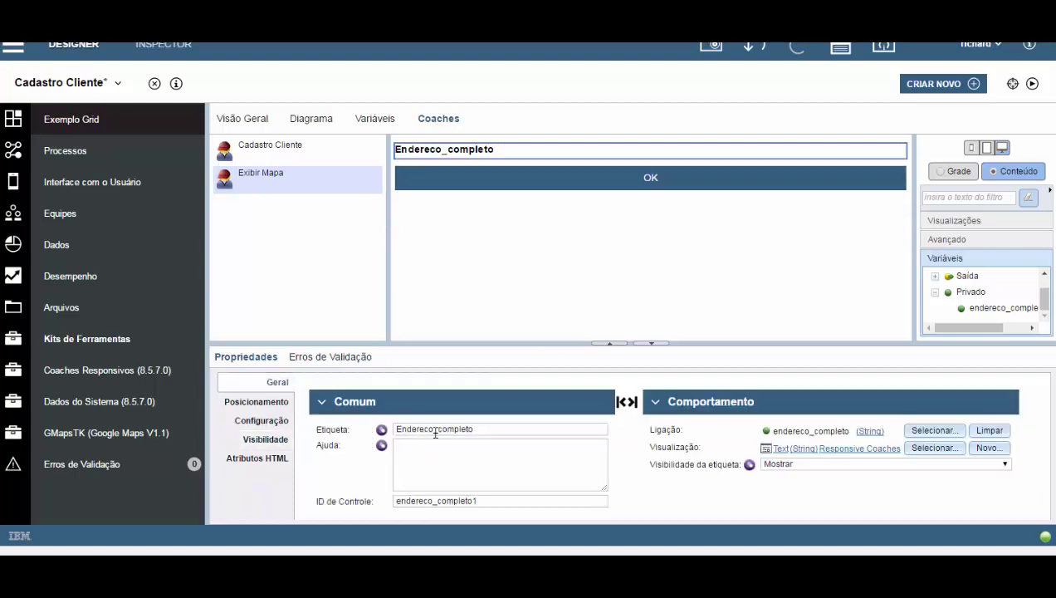
left_click_drag(436, 432, 547, 418)
key("BackSpace")
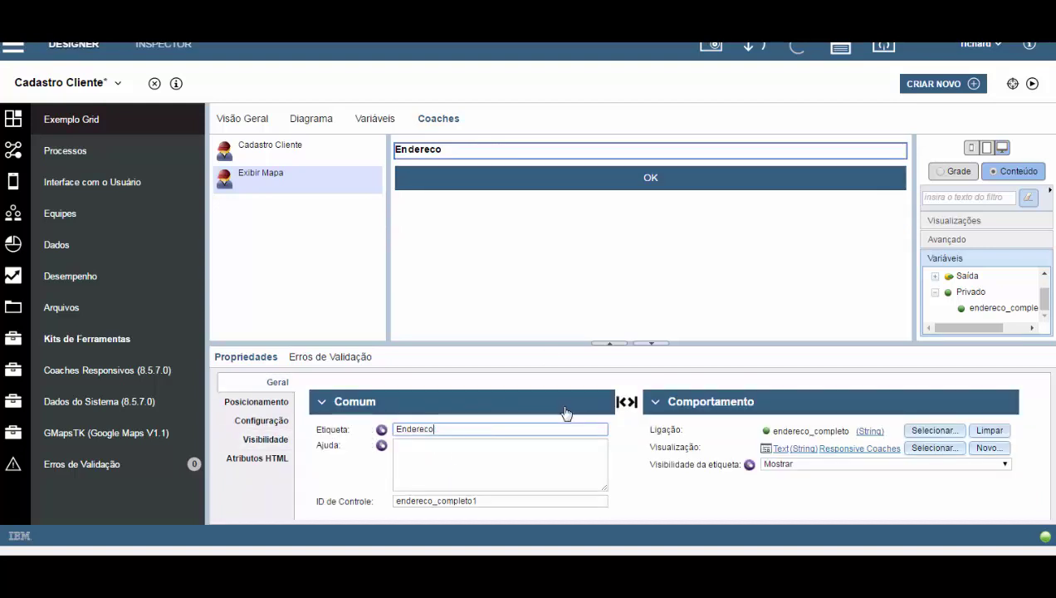
left_click(955, 221)
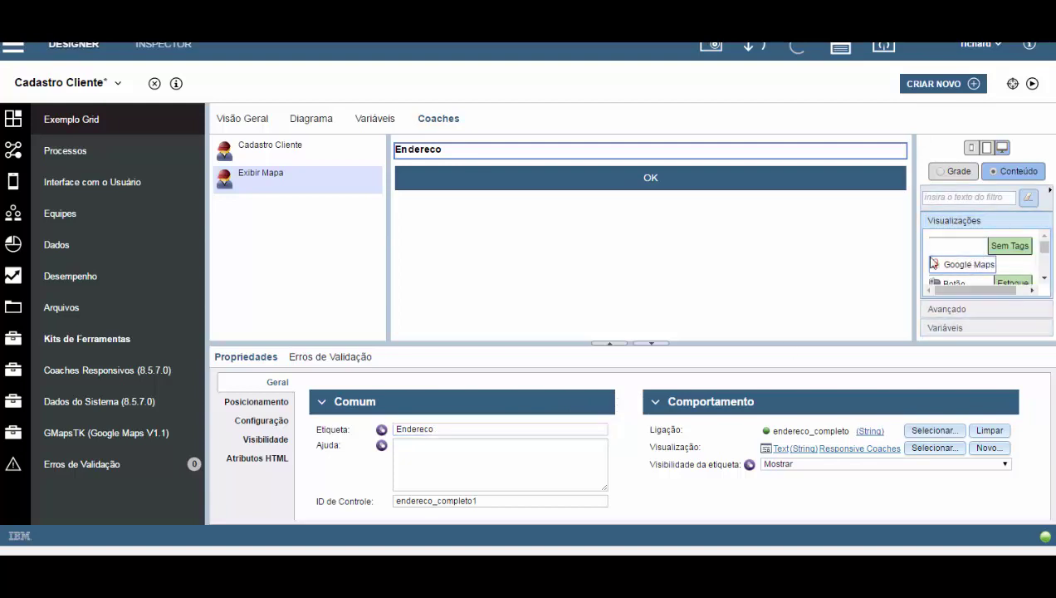
Place a Google Maps widget above OK, bind endereco to endereco_completo, and save.
left_click_drag(933, 264, 724, 177)
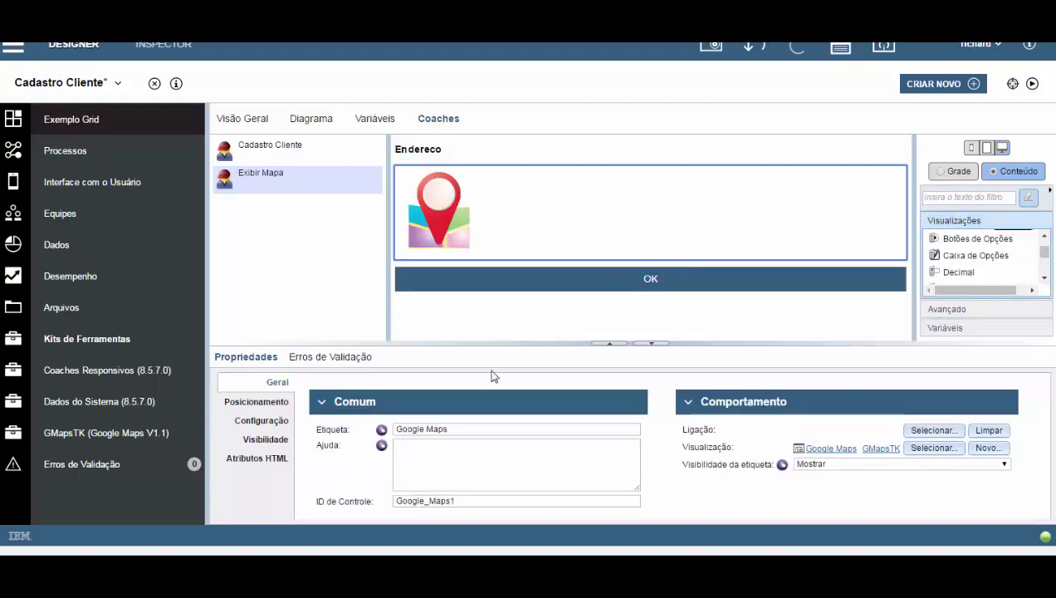
left_click(261, 420)
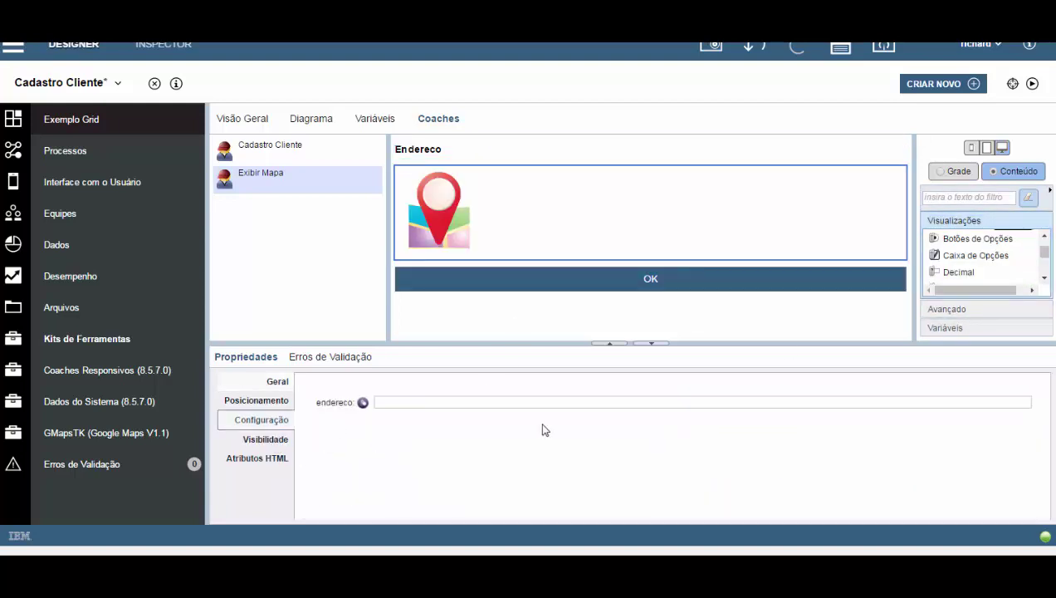
left_click(363, 404)
left_click(953, 403)
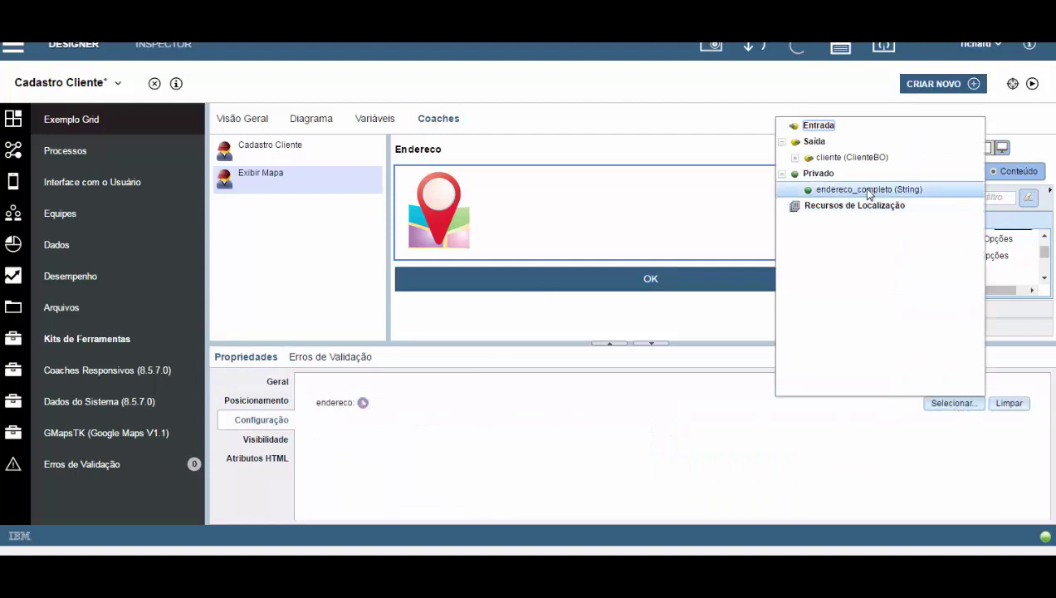
left_click(869, 190)
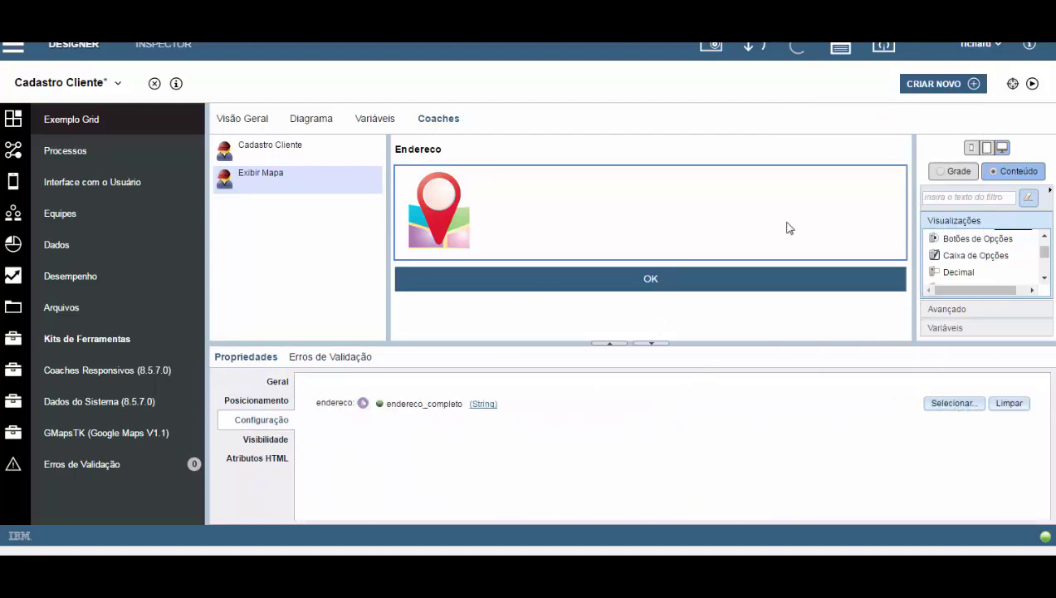
left_click(841, 48)
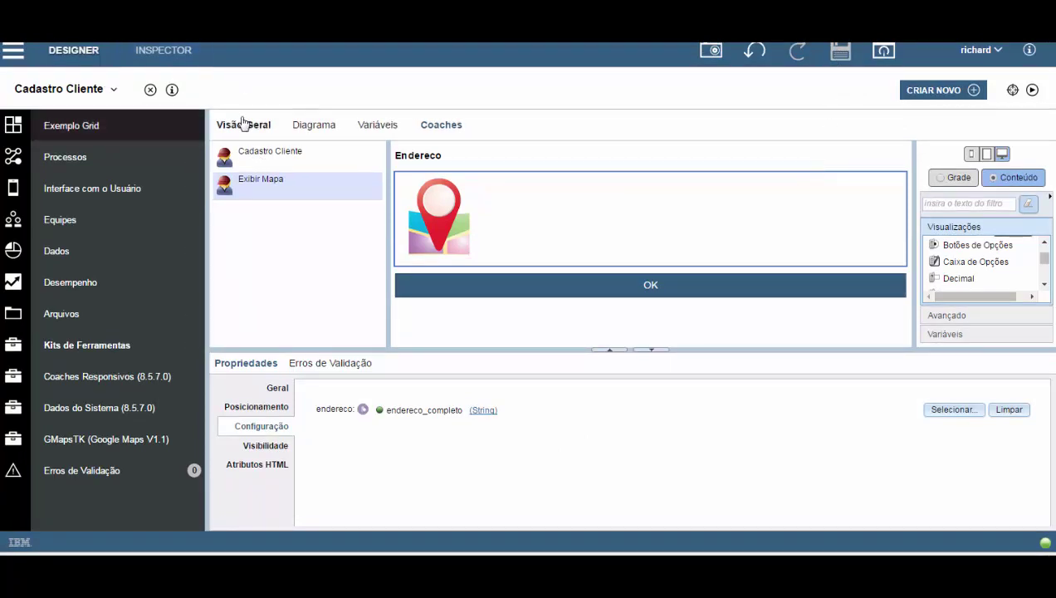
Run the process from the Iniciar start event and enlarge the running coach window.
left_click(314, 128)
left_click(255, 270)
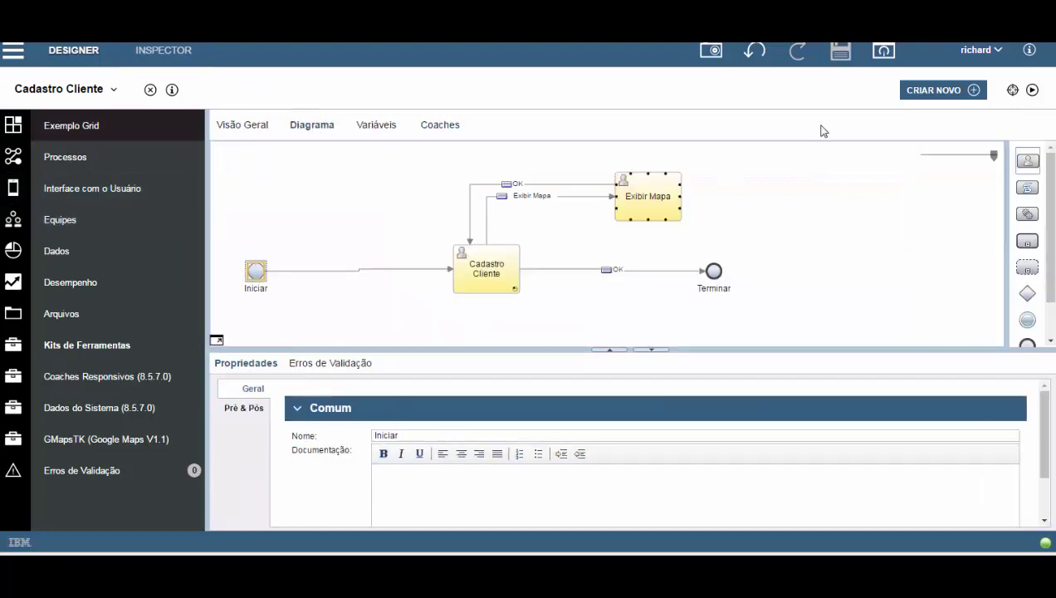
left_click(1031, 90)
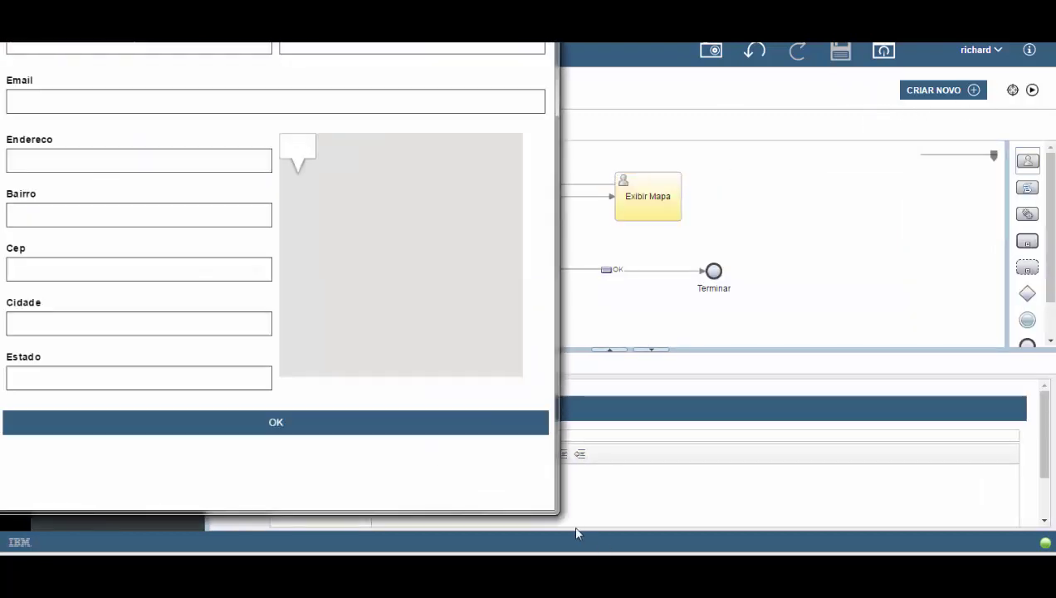
left_click_drag(555, 511, 853, 487)
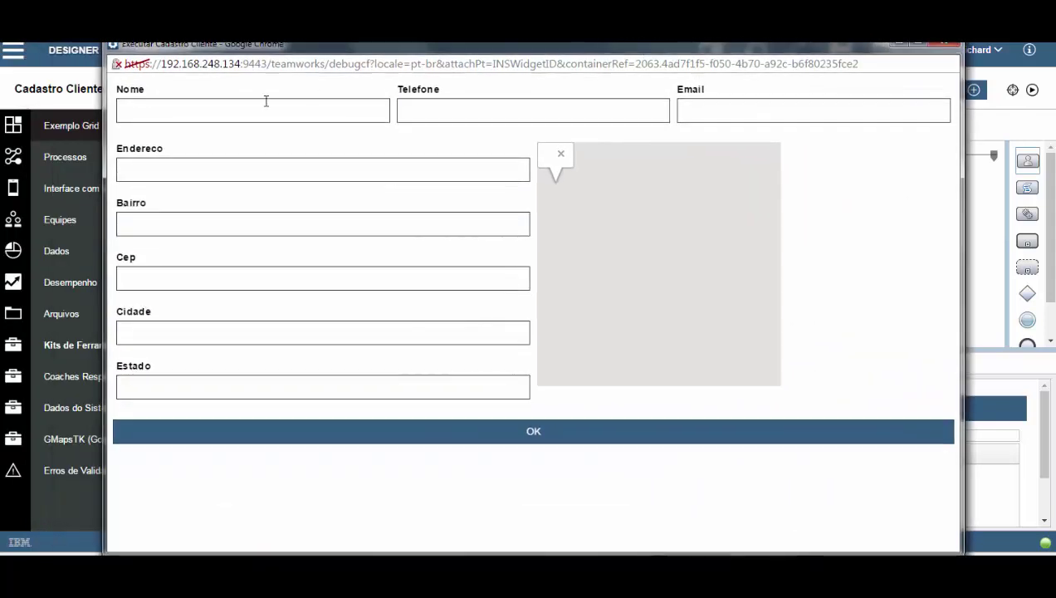
Enter the test customer's name, phone number and e-mail address.
left_click(267, 107)
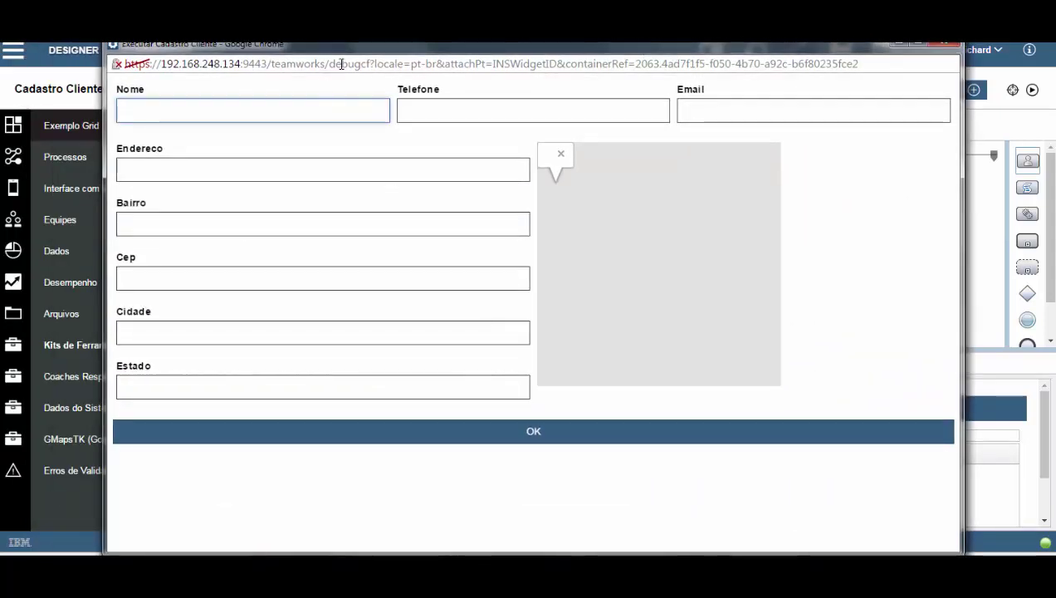
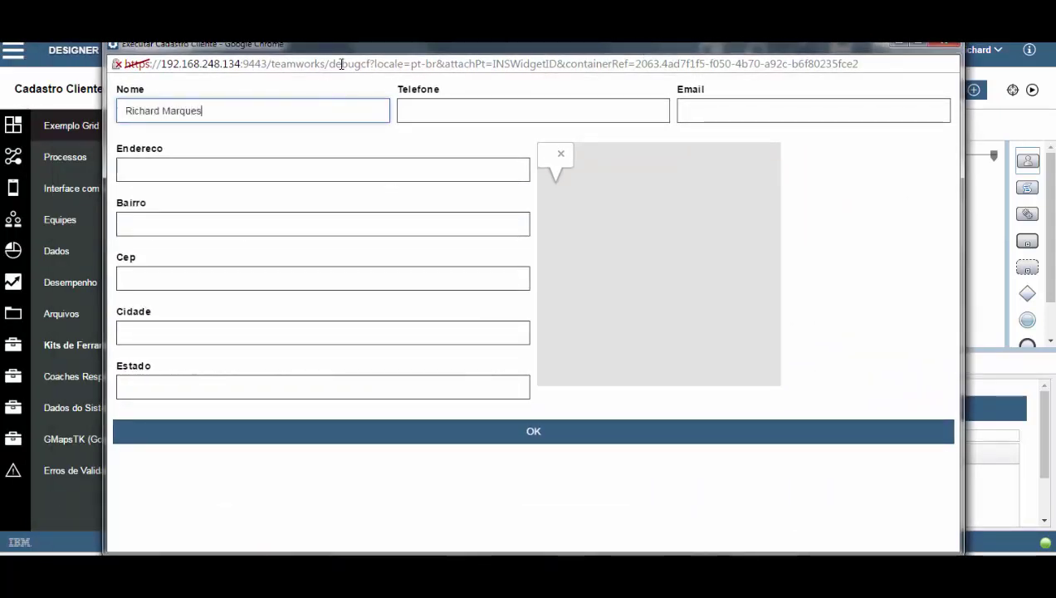
key("Tab")
type("ric")
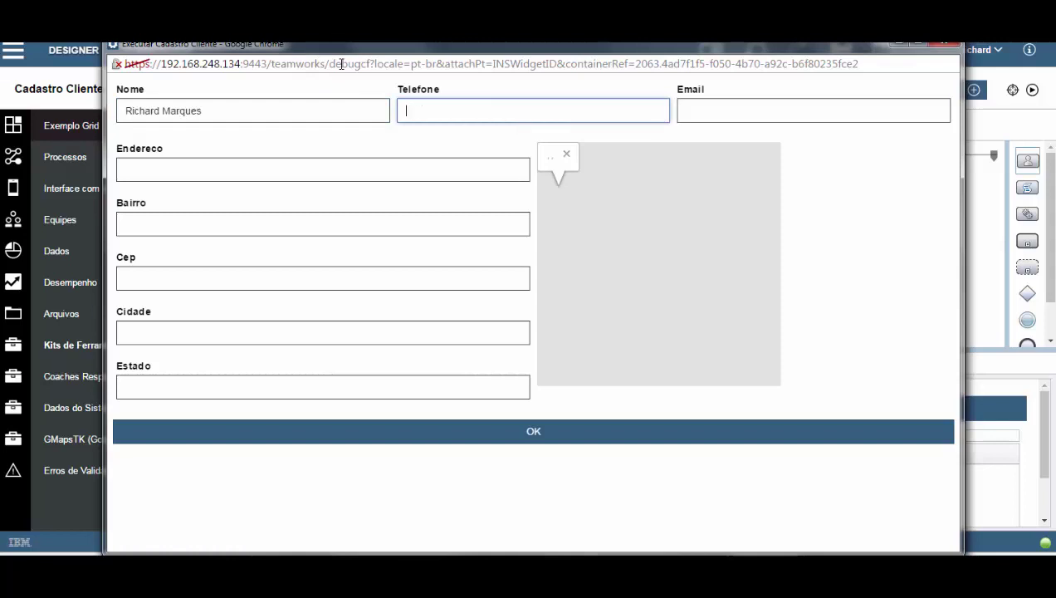
key("BackSpace")
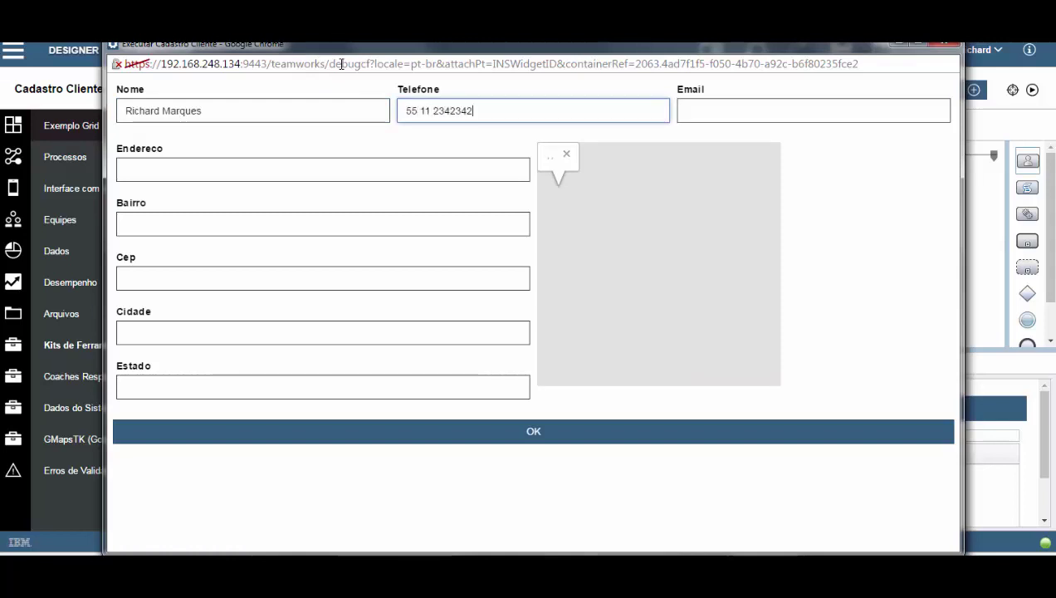
key("Tab")
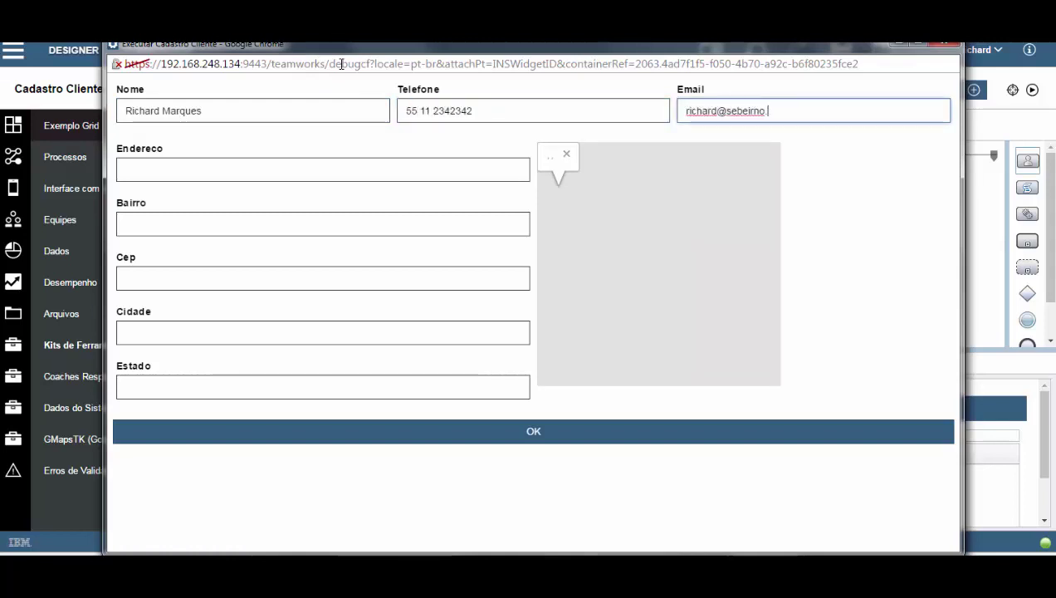
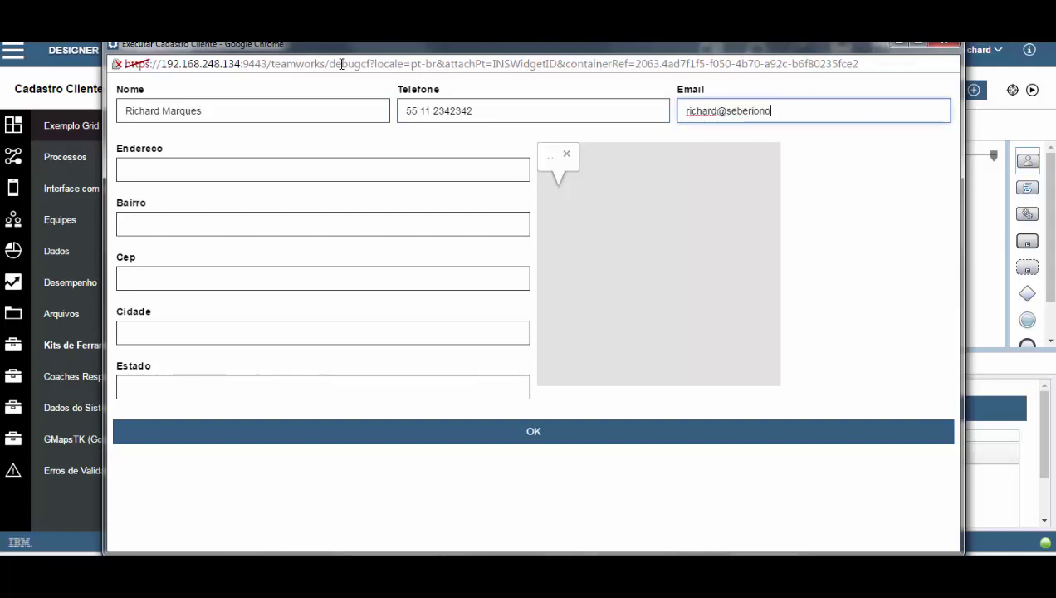
Fill in the street address, city and state, then narrow the window to the mobile layout.
key("Tab")
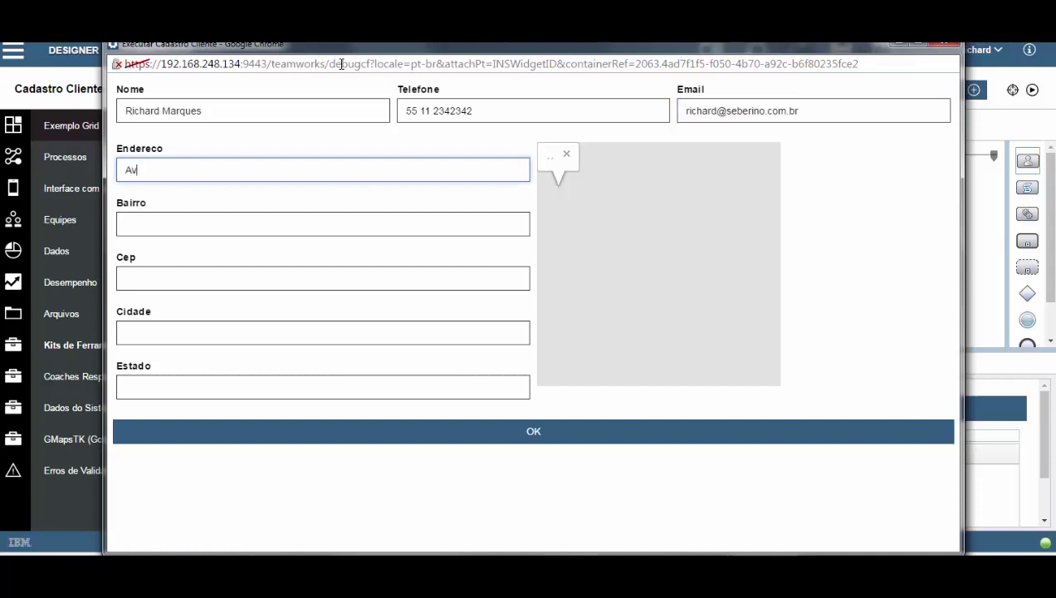
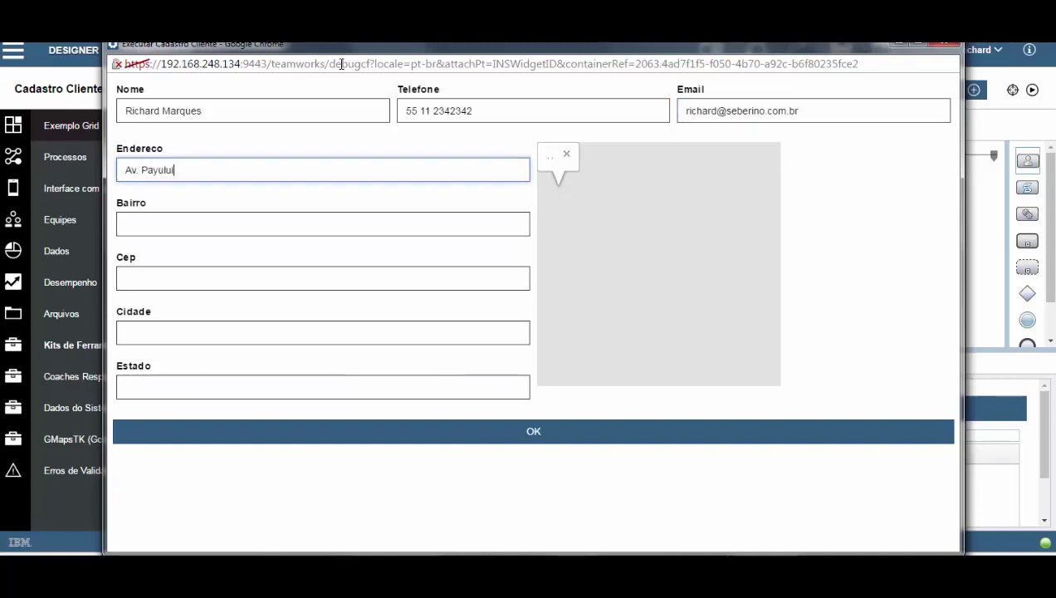
key("Tab")
key("Tab")
key("Tab")
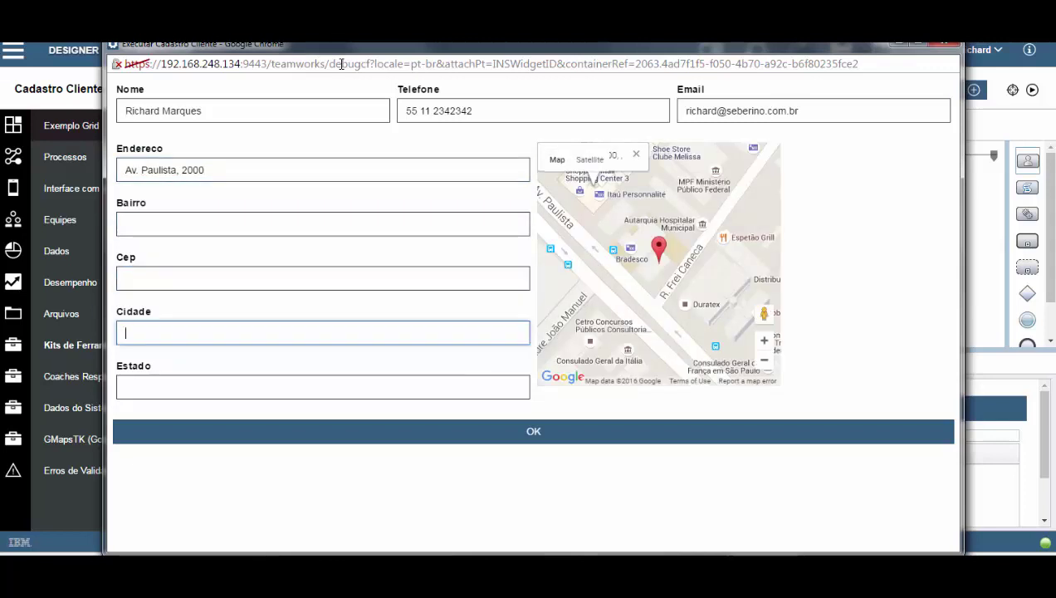
type("Sao Paulo")
key("Tab")
type("SP")
key("Tab")
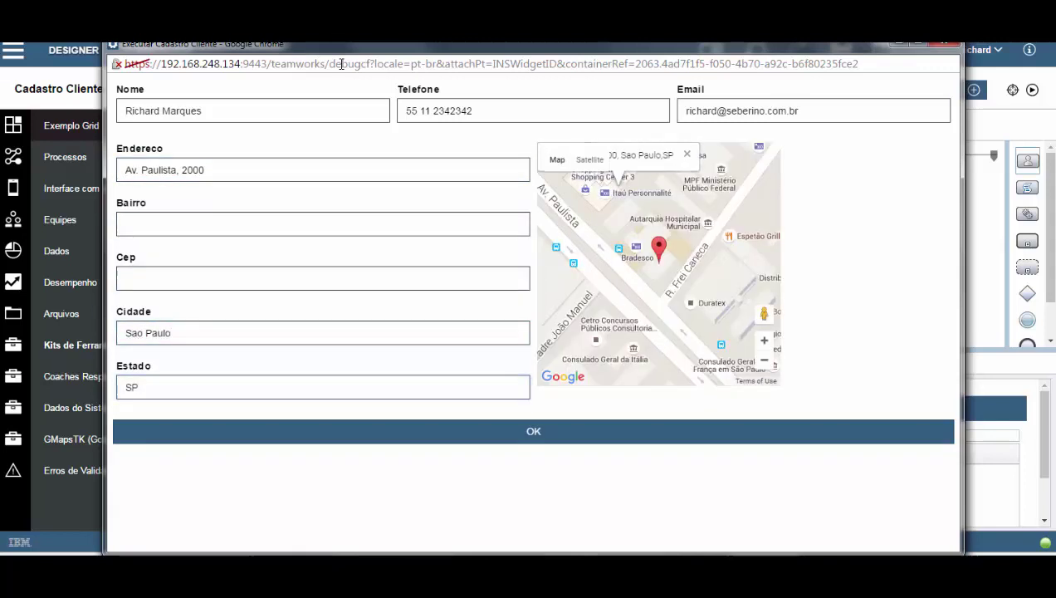
left_click_drag(959, 248, 448, 287)
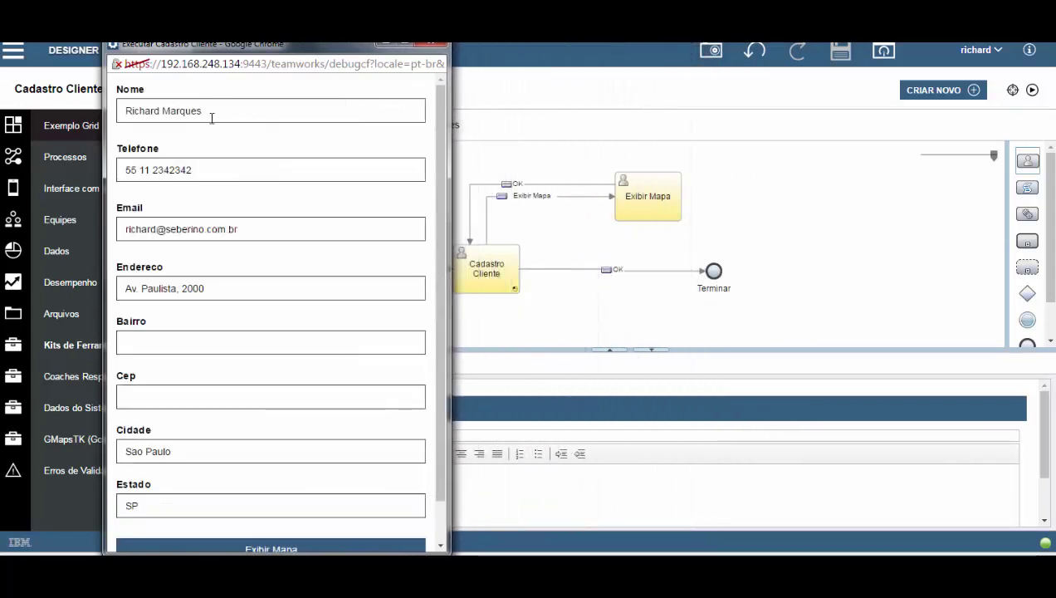
View the map via the Exibir Mapa button, return with OK, and widen the window to desktop layout.
scroll(213, 315, "down", 1)
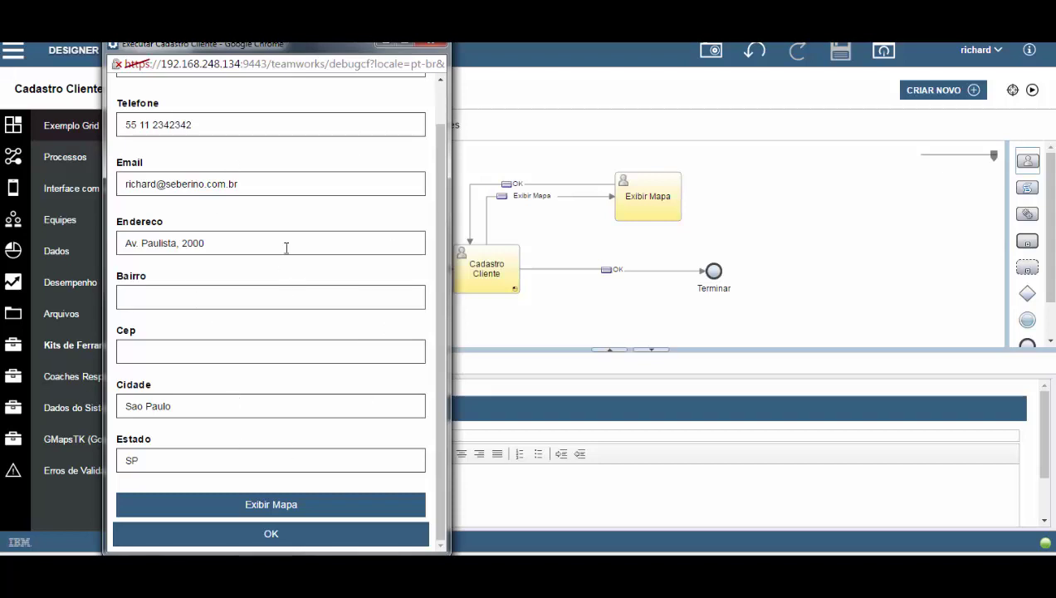
left_click(256, 508)
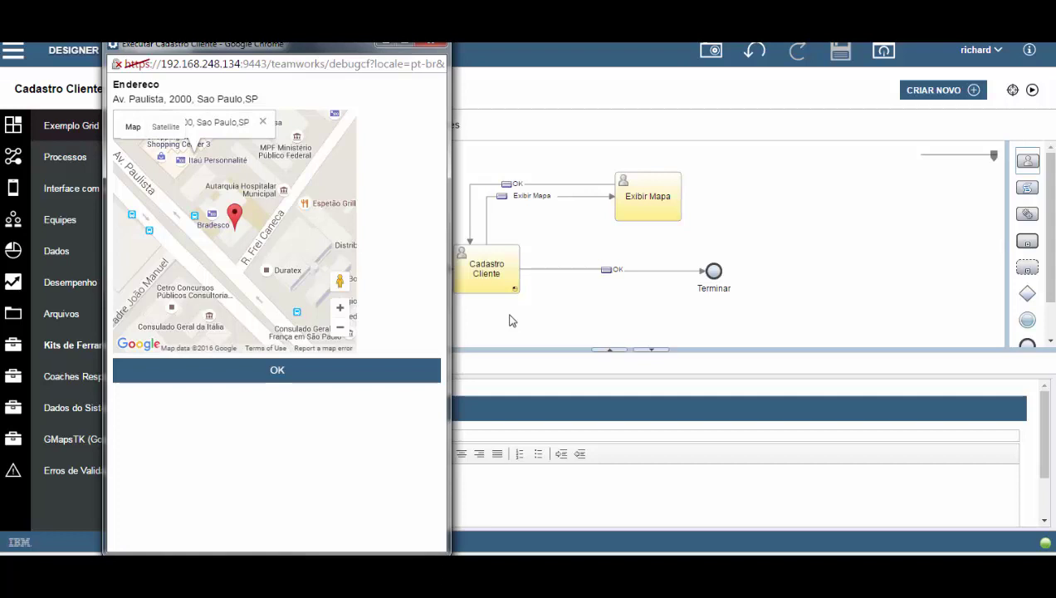
left_click(279, 371)
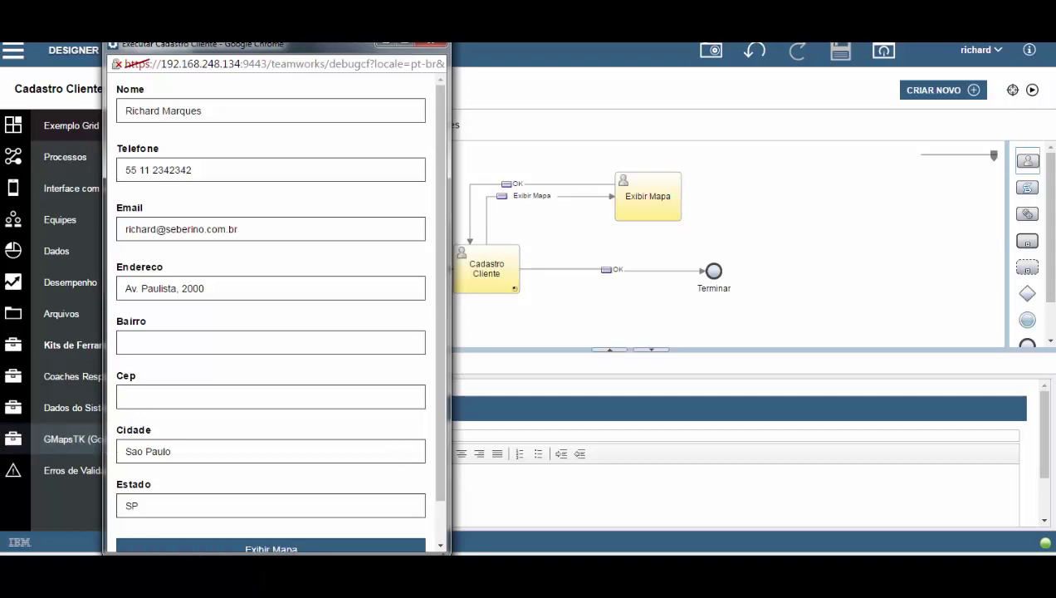
left_click_drag(445, 550, 994, 509)
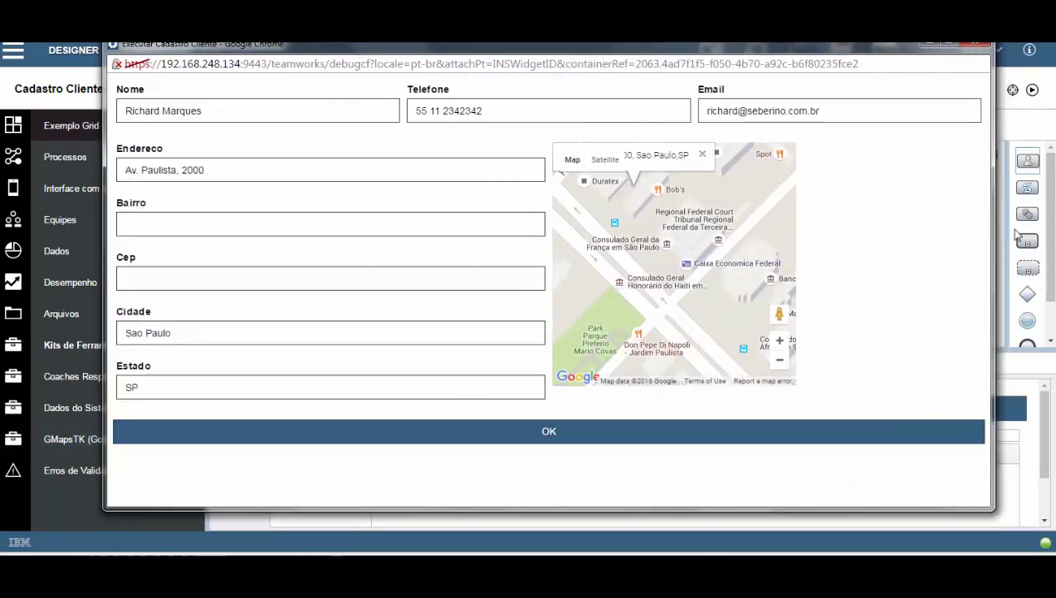